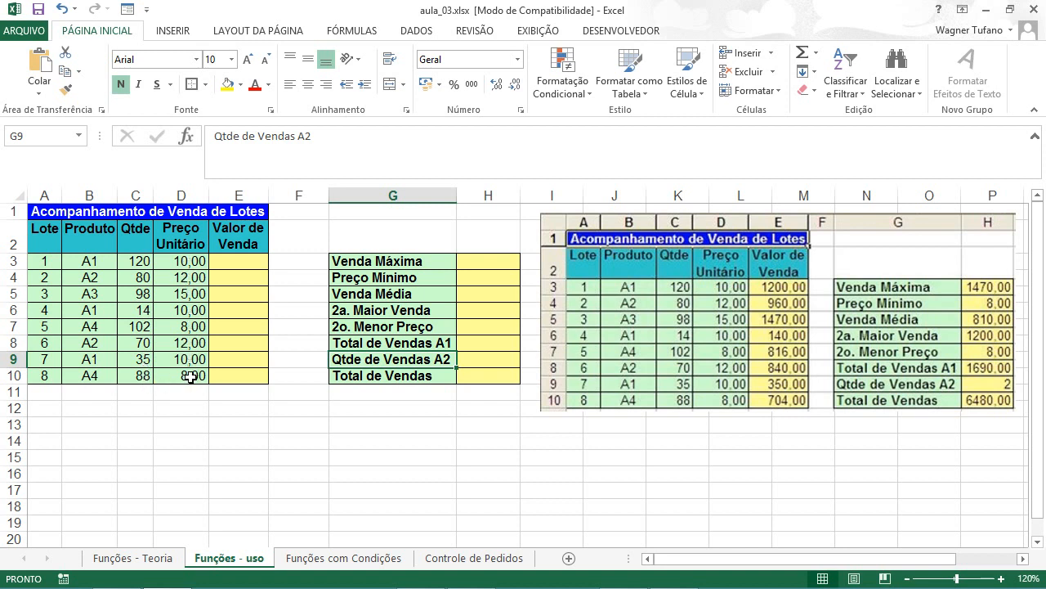
Calculate Valor de Venda in E3 with =C3*D3 and fill the formula down to E10
click(244, 266)
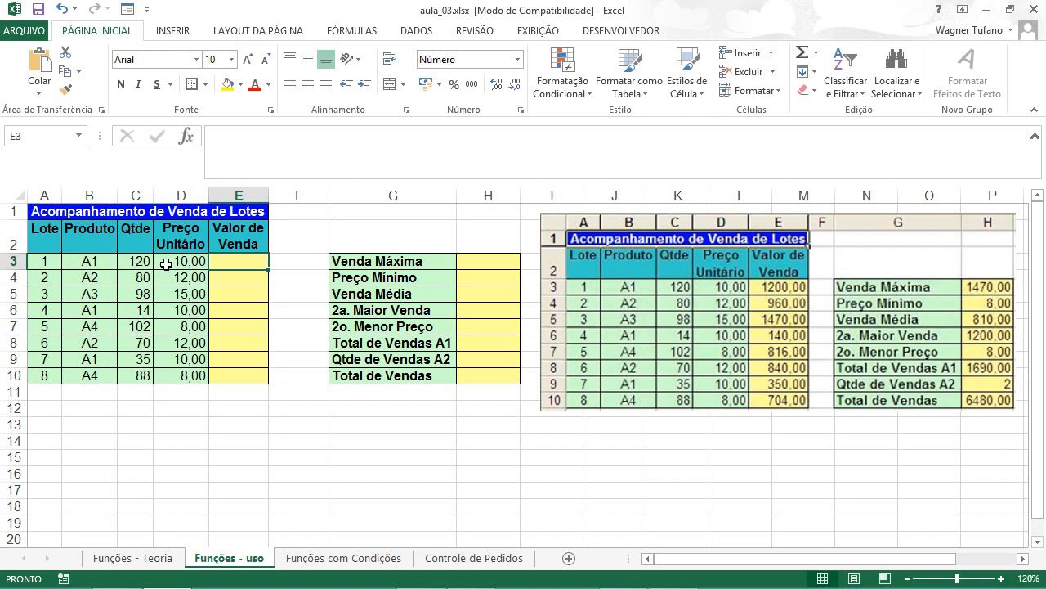
text(=)
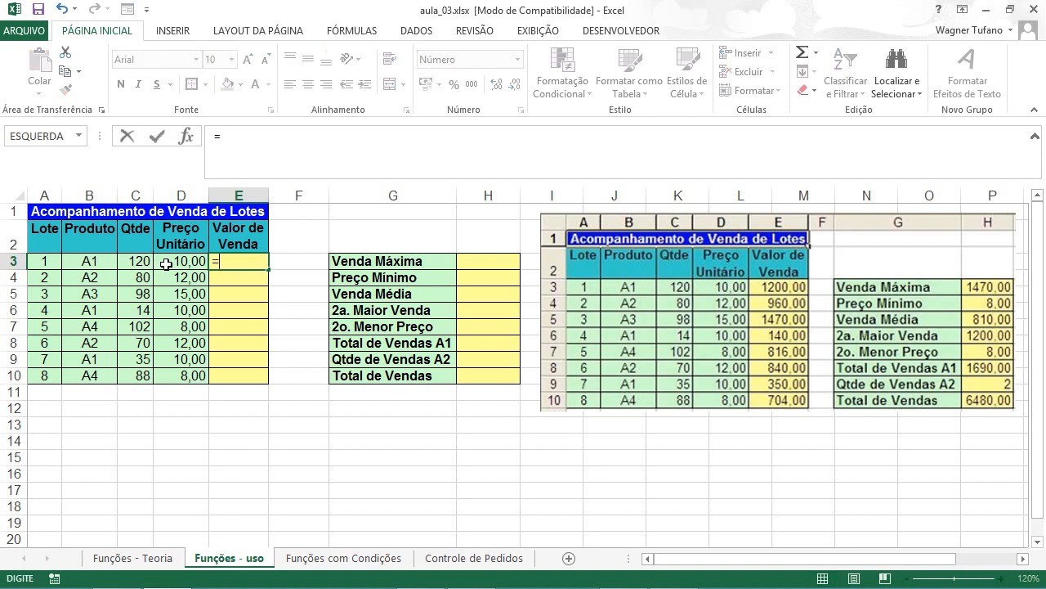
click(136, 260)
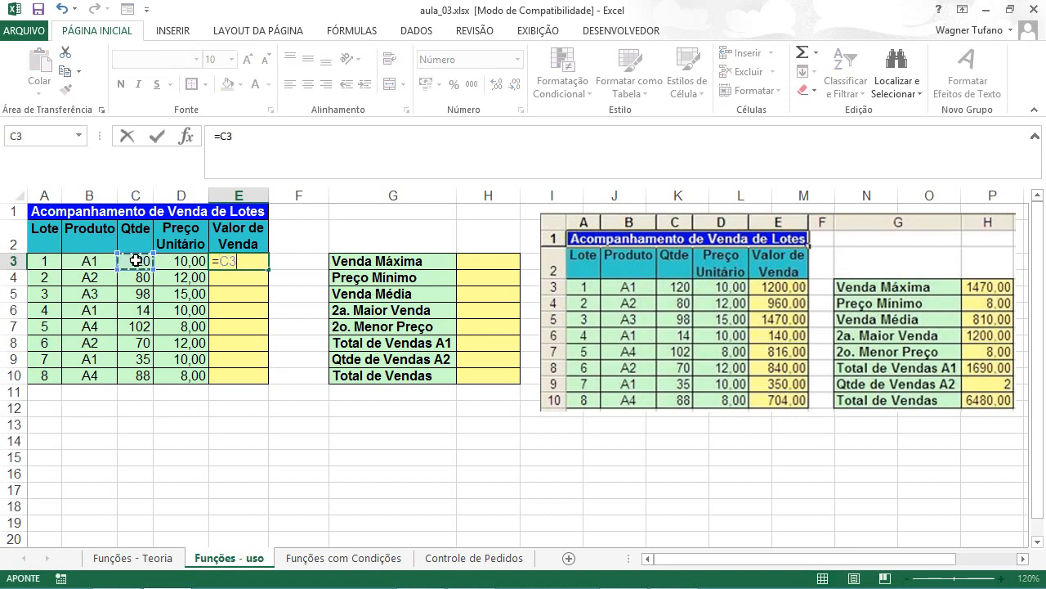
text(8)
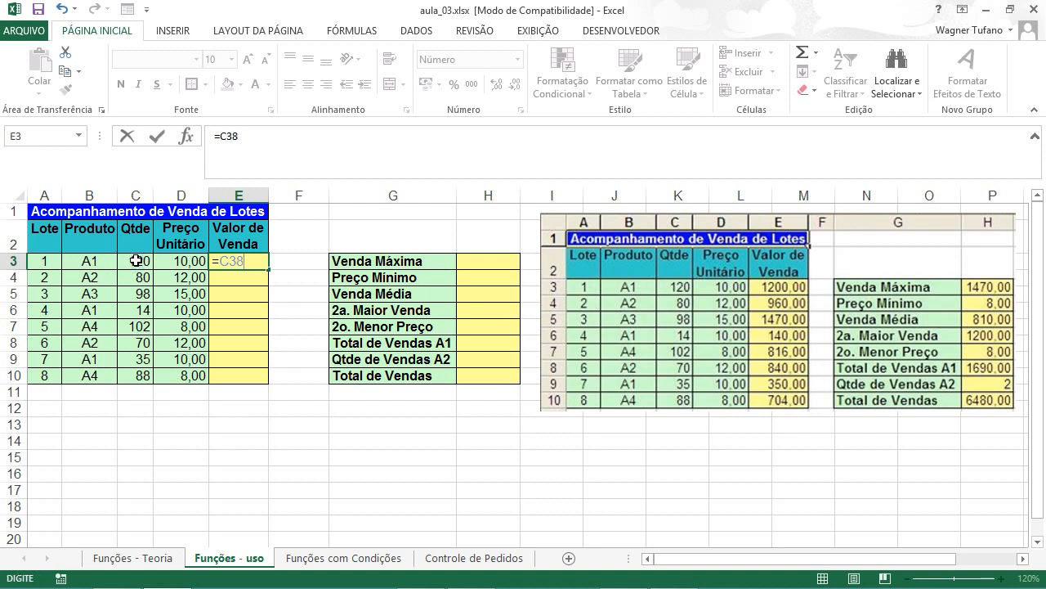
key(BackSpace)
click(175, 260)
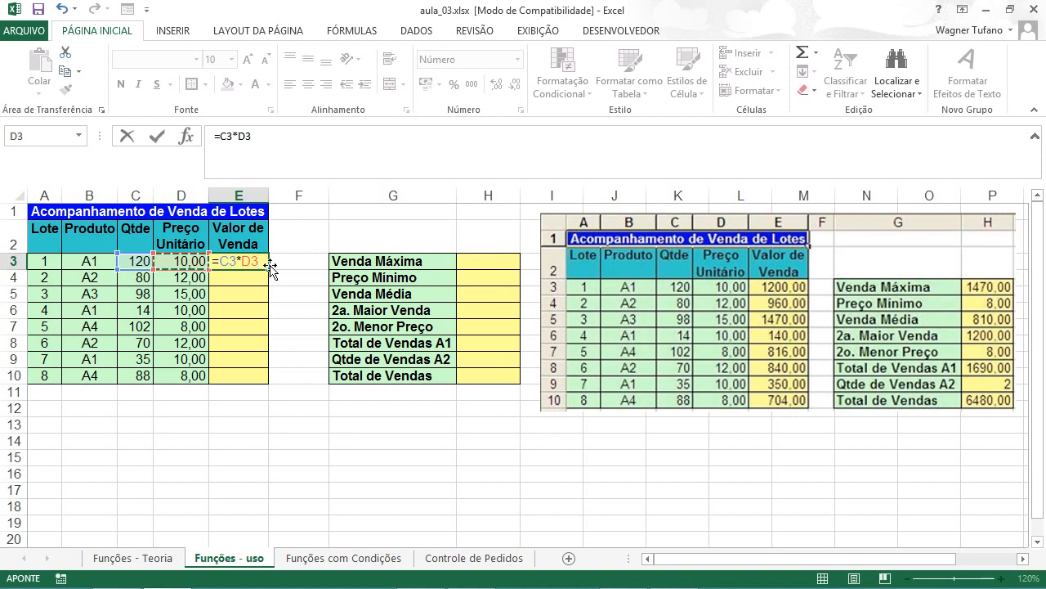
key(ctrl+Return)
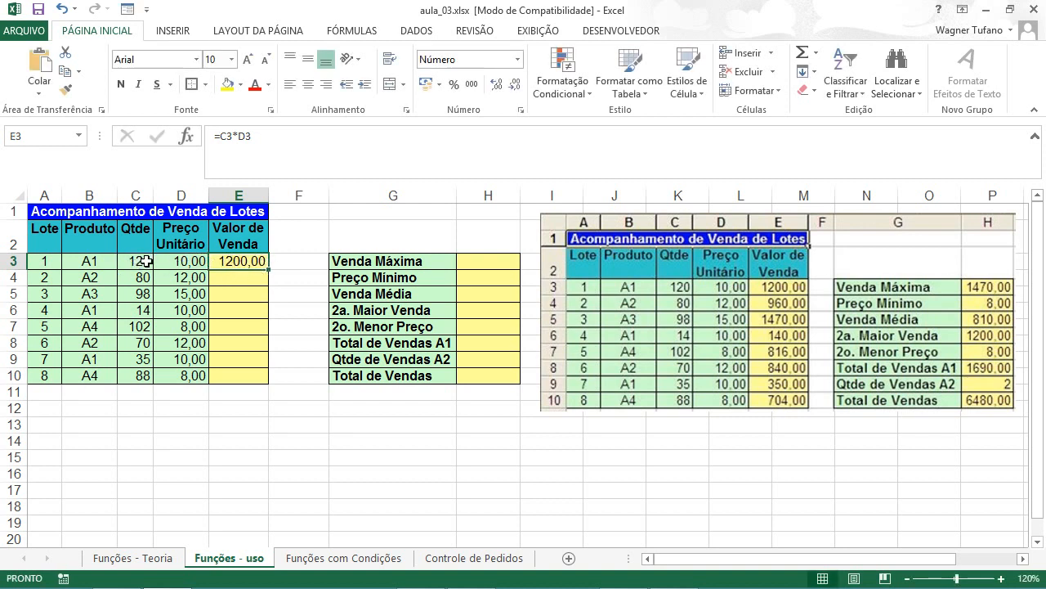
double_click(269, 268)
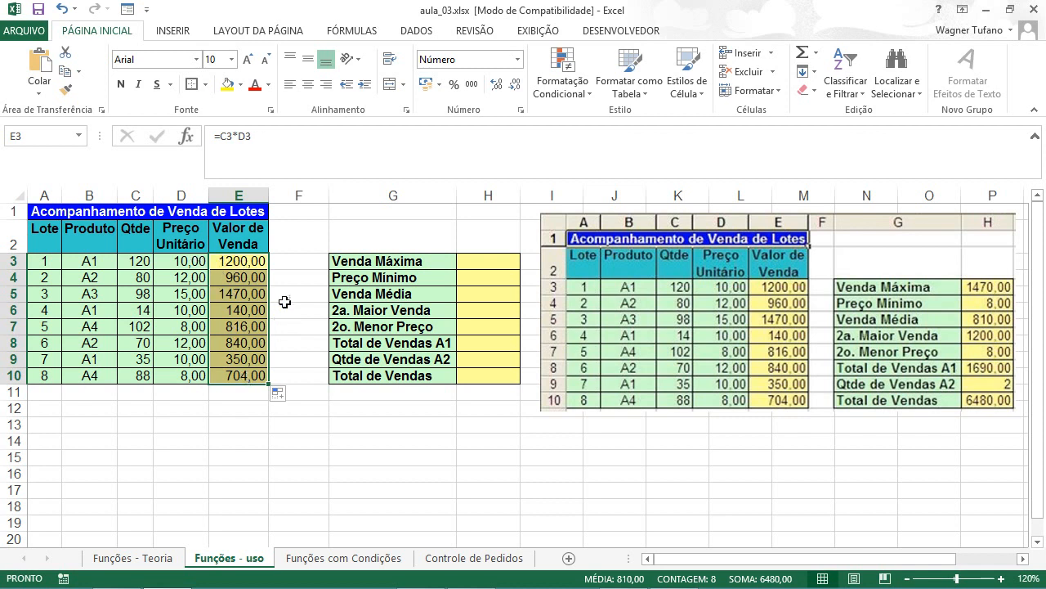
Enter the formula =MULT(C3:D3) in F3 to multiply the first lot's quantity by its unit price
click(296, 263)
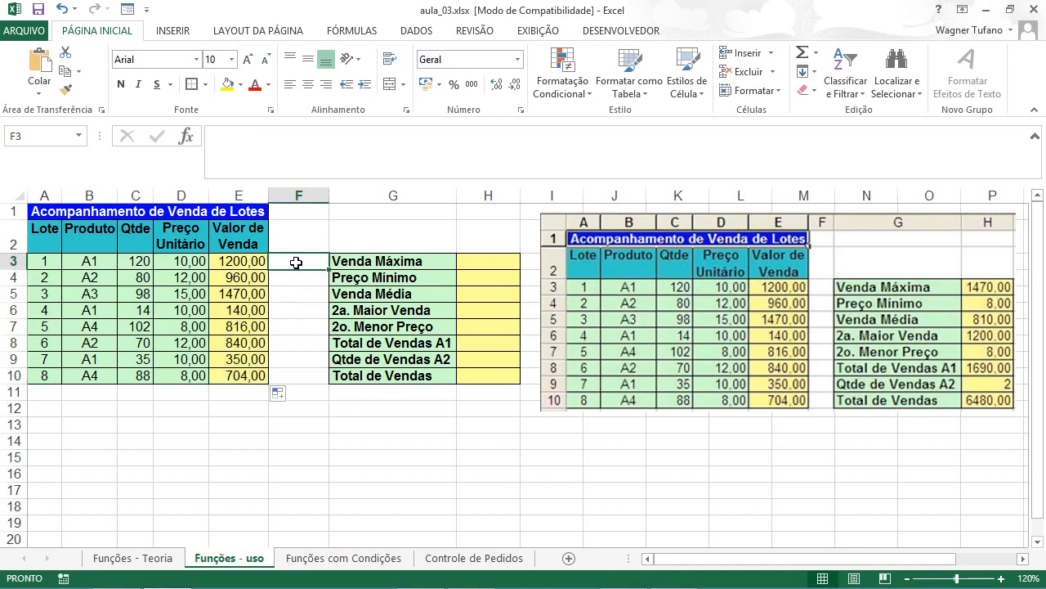
text(=mu)
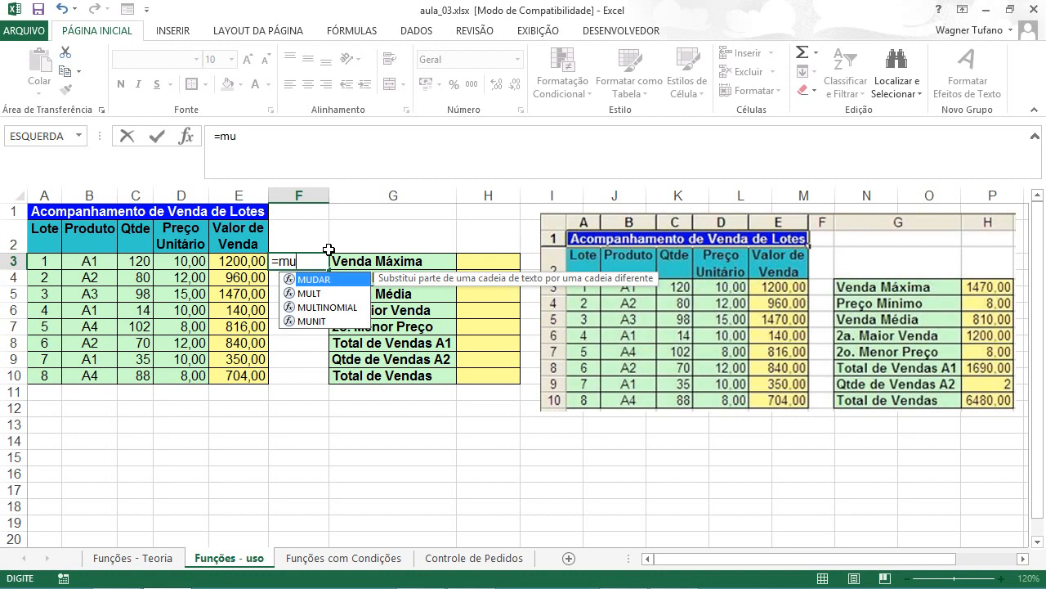
text(l)
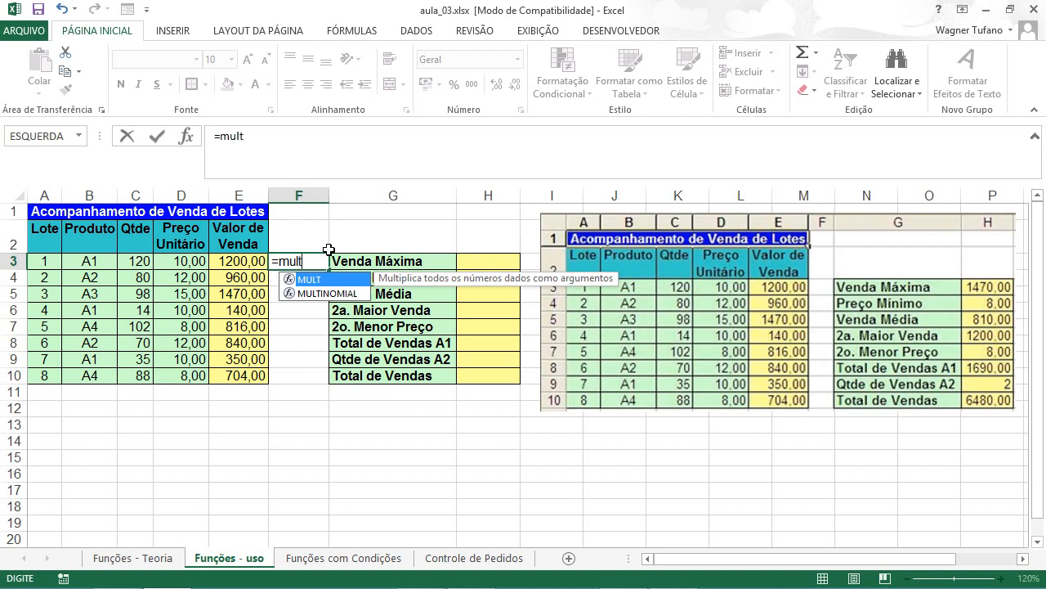
text(t()
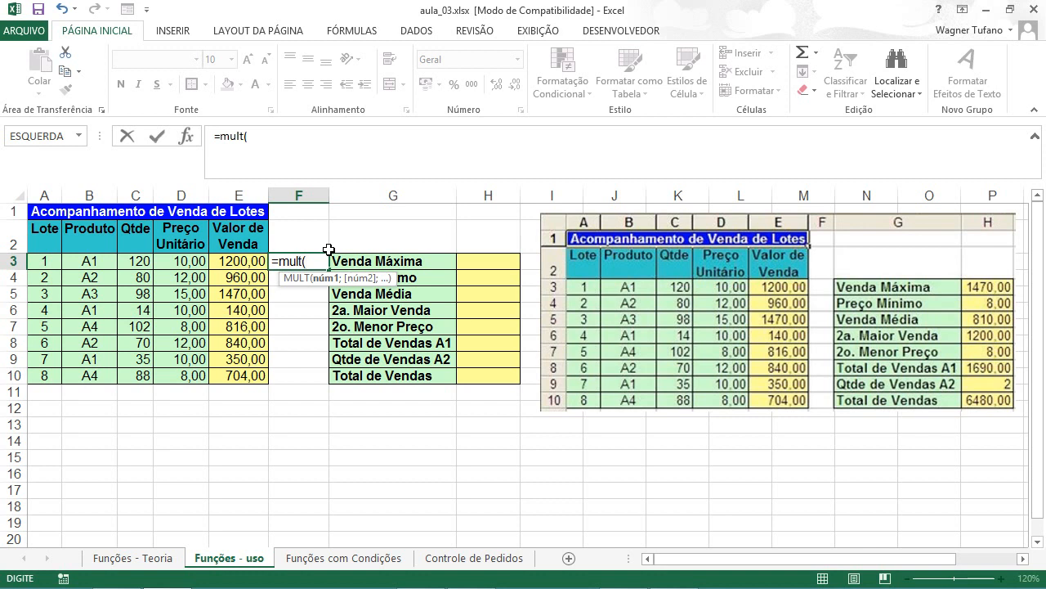
click(135, 261)
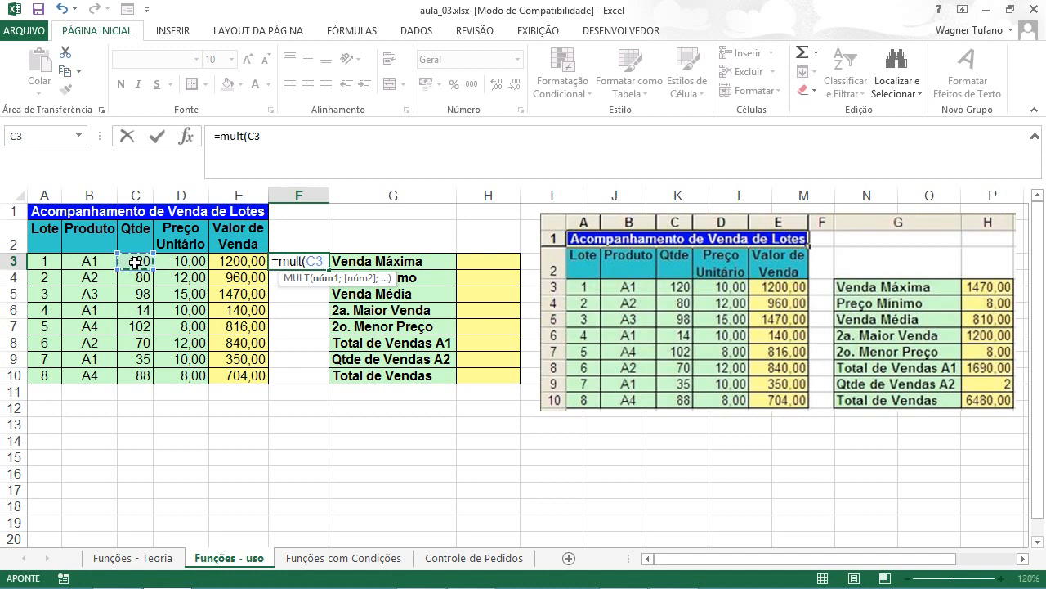
drag(140, 262, 163, 263)
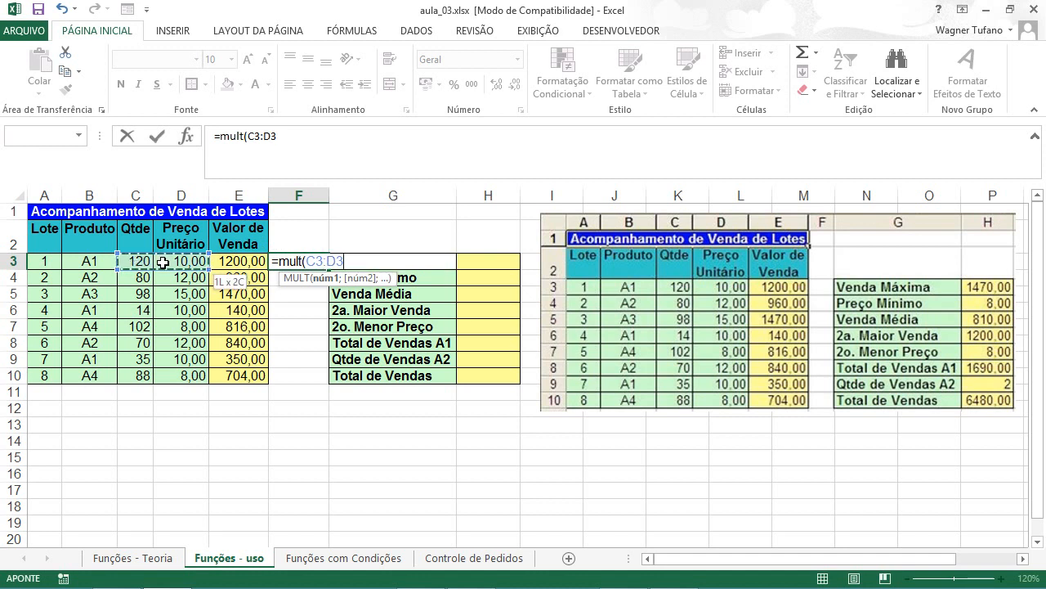
drag(163, 262, 162, 262)
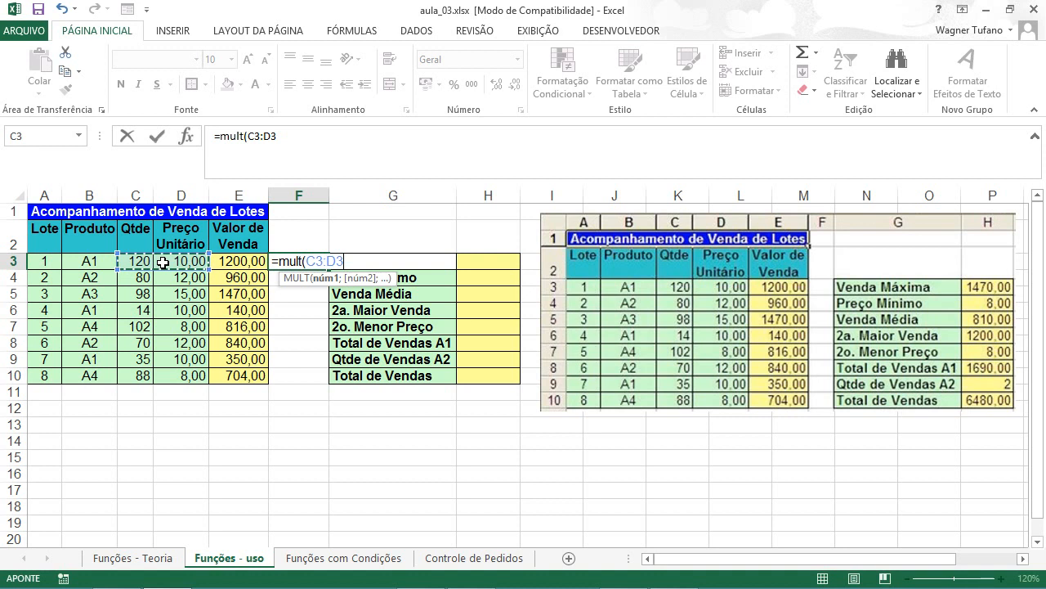
text())
key(Return)
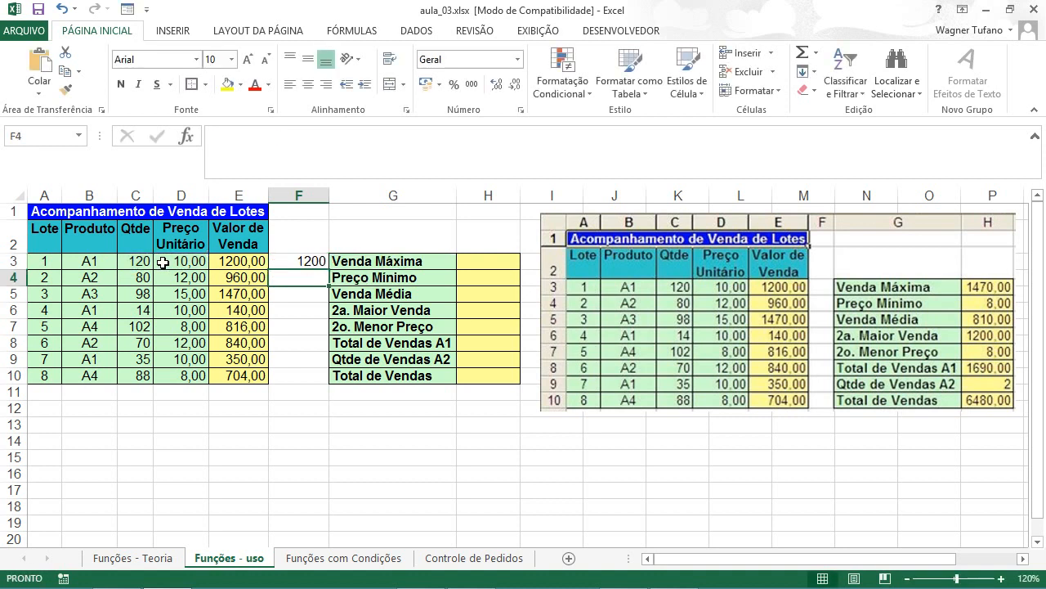
Fill the MULT formula from F3 down to F10 and check the cell range used in F3
click(280, 262)
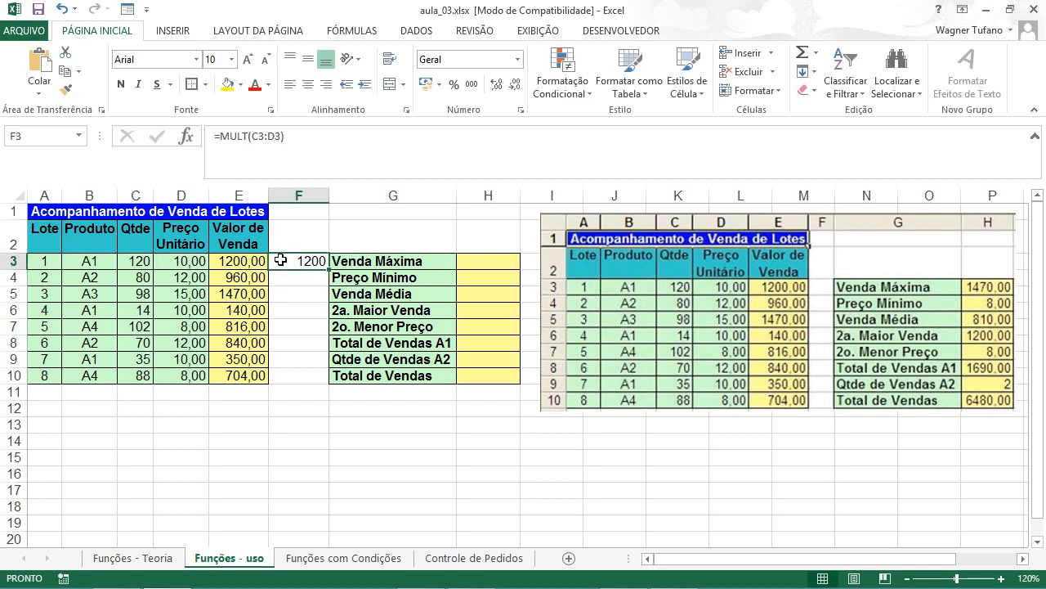
drag(327, 269, 325, 386)
click(296, 261)
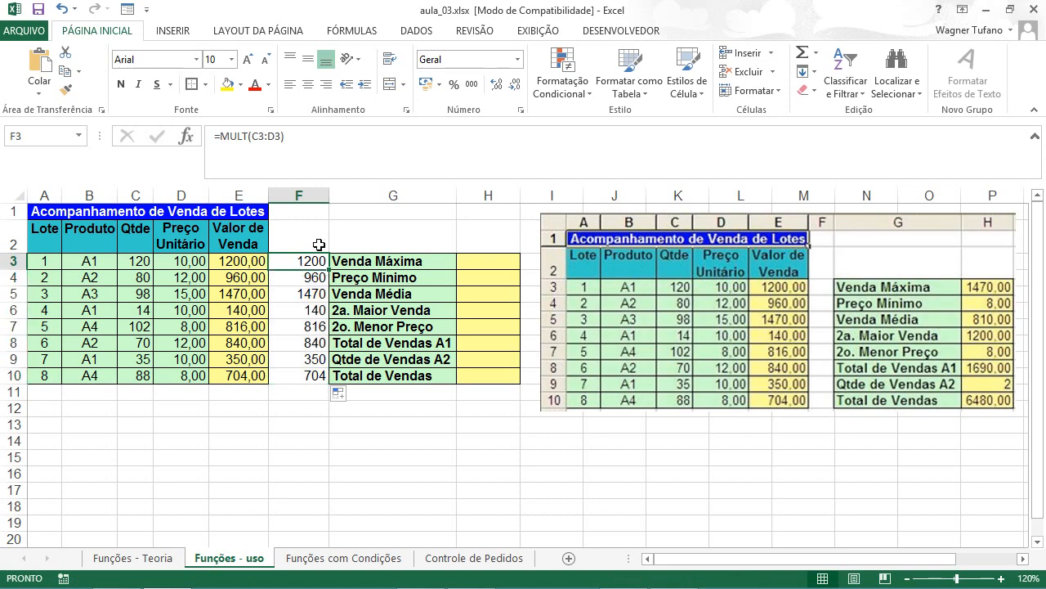
key(F2)
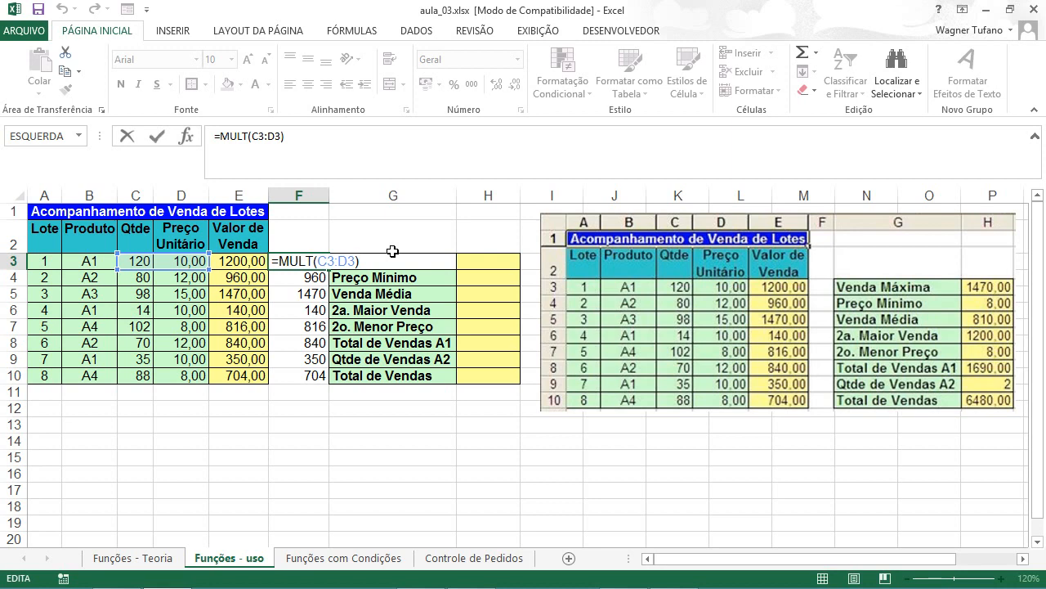
key(ctrl+Return)
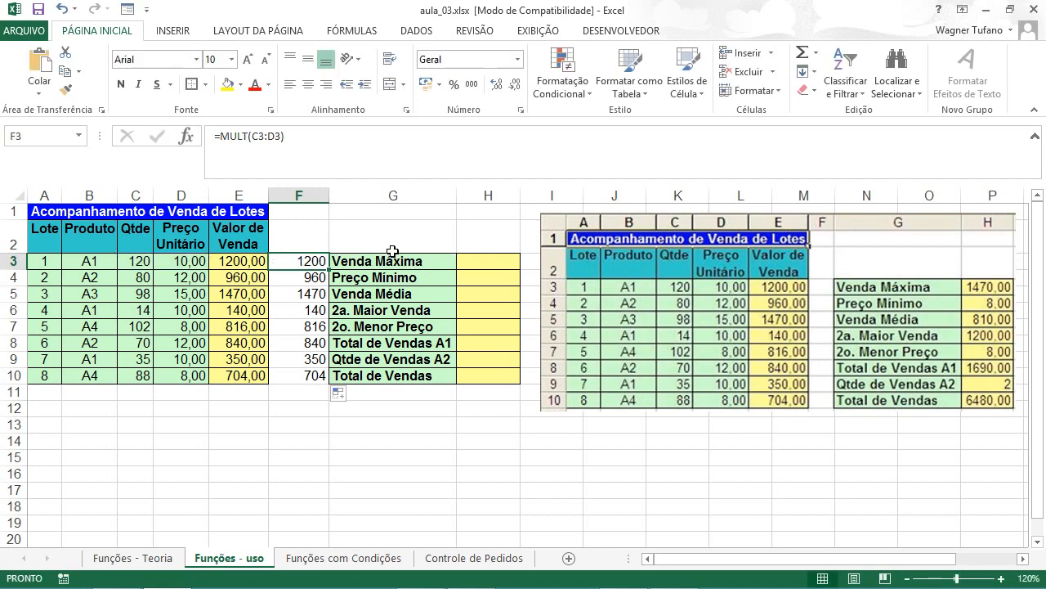
click(501, 261)
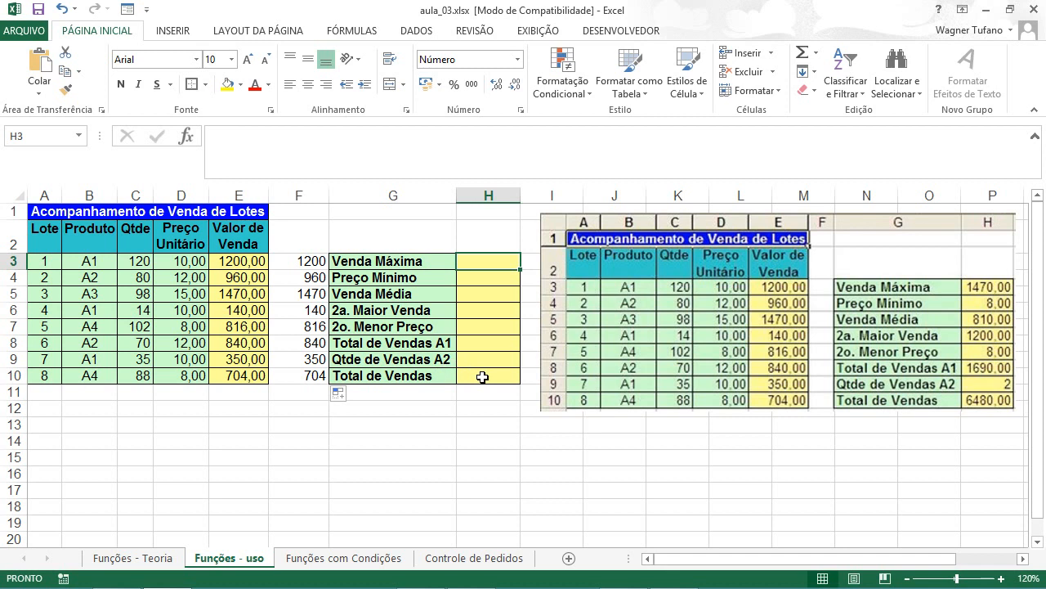
click(304, 260)
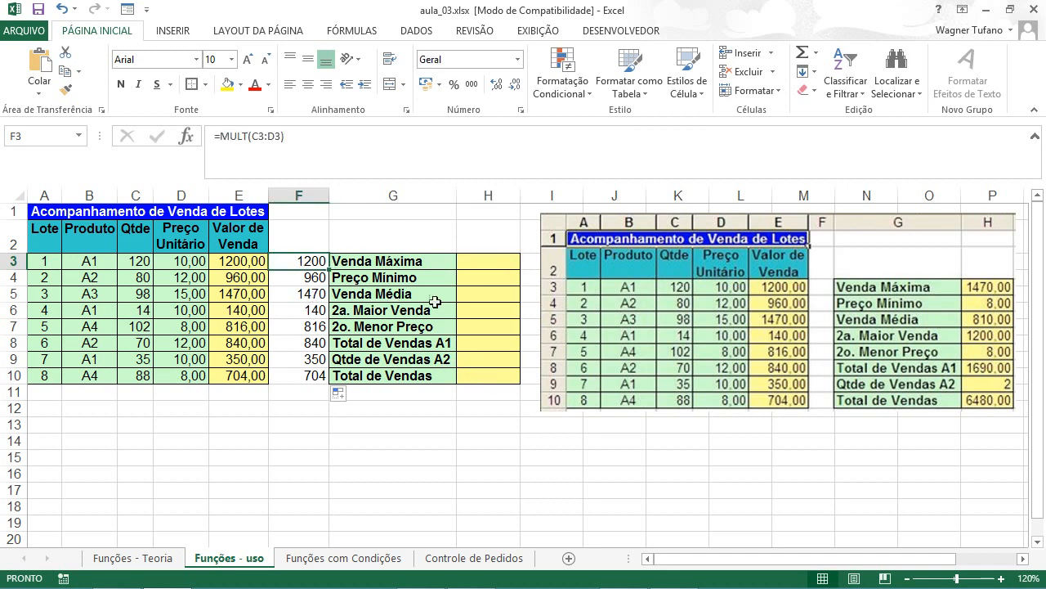
Calculate Venda Máxima in H3 with the MÁXIMO function over the sale values E3:E10
click(488, 263)
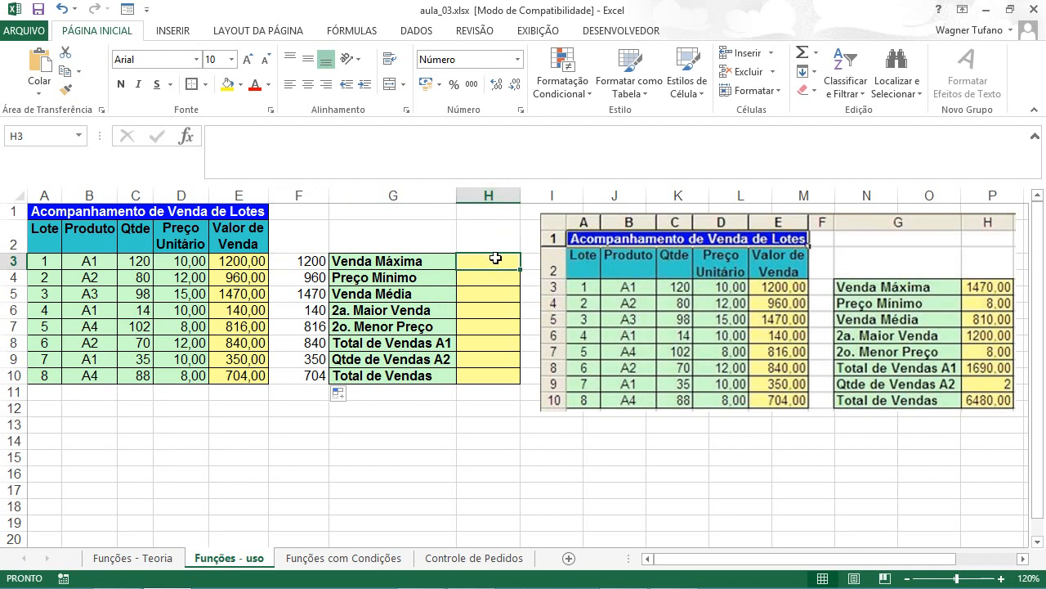
click(816, 52)
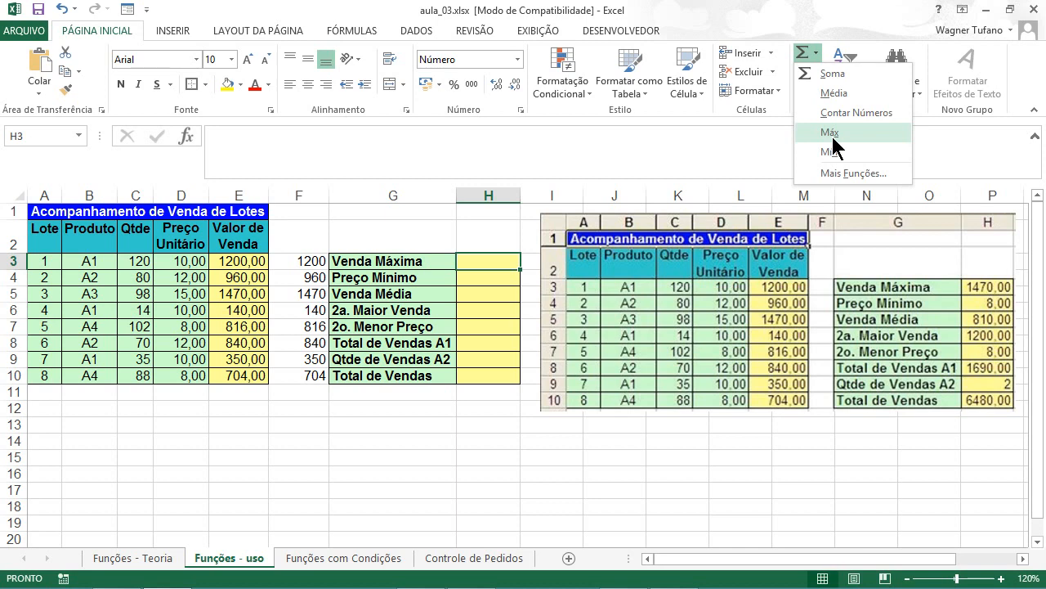
click(831, 133)
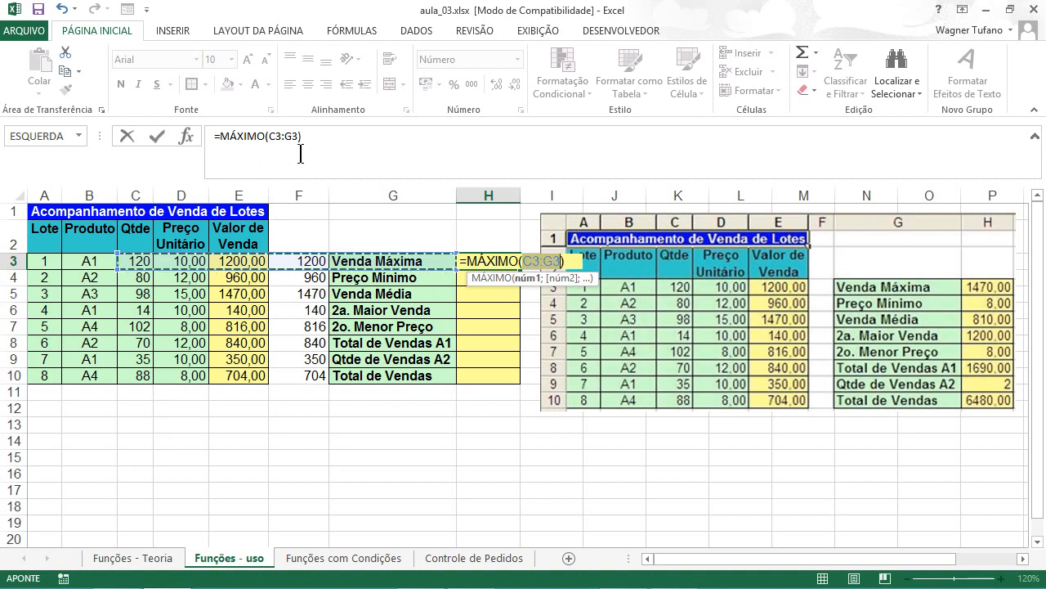
click(237, 261)
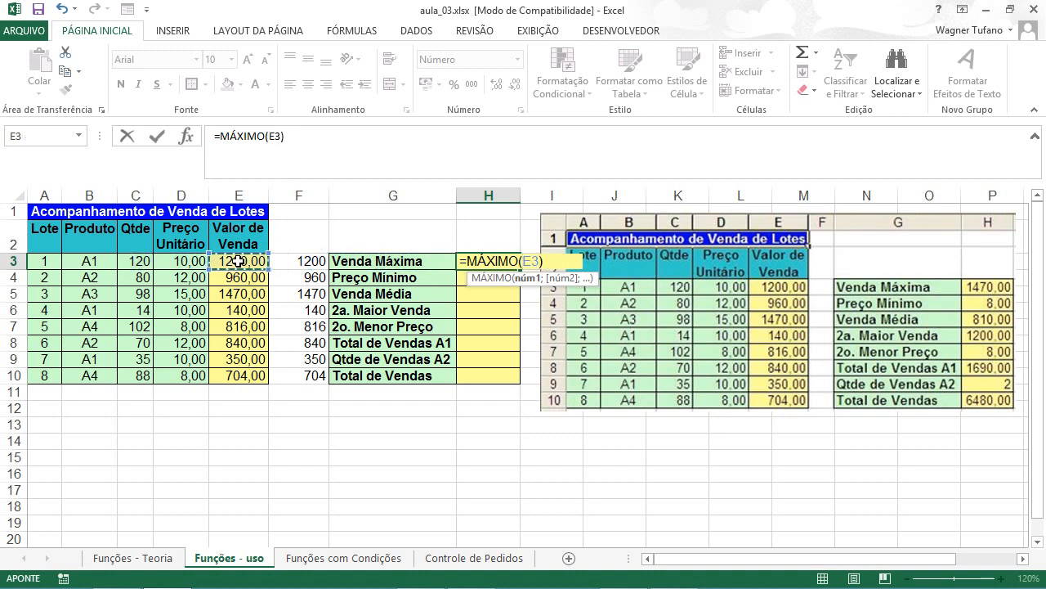
drag(238, 261, 241, 375)
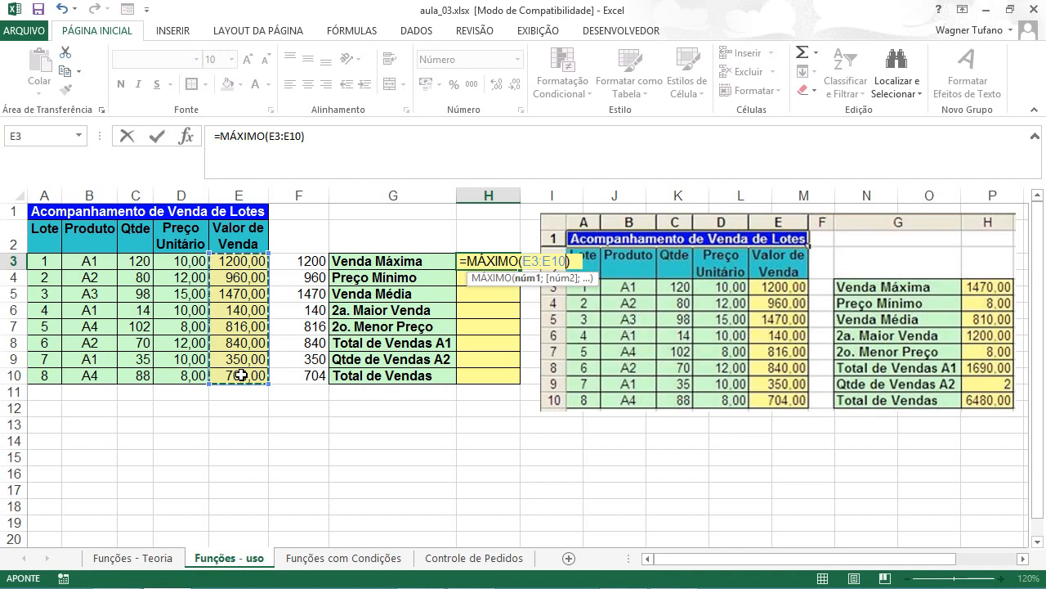
key(Return)
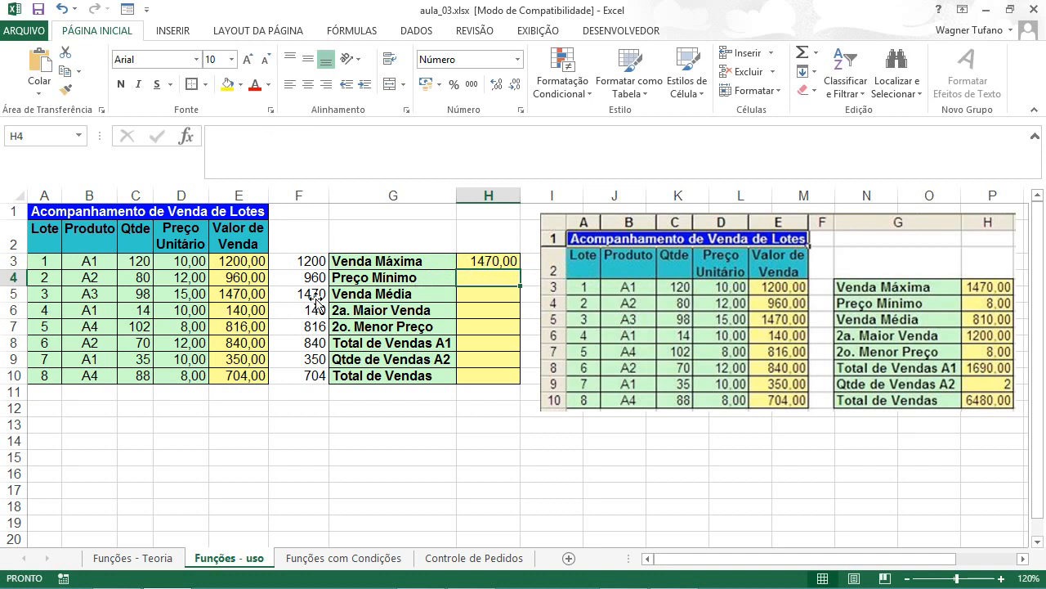
Try a unit price of 100 in D3 with column E slightly widened, and undo both changes
click(188, 262)
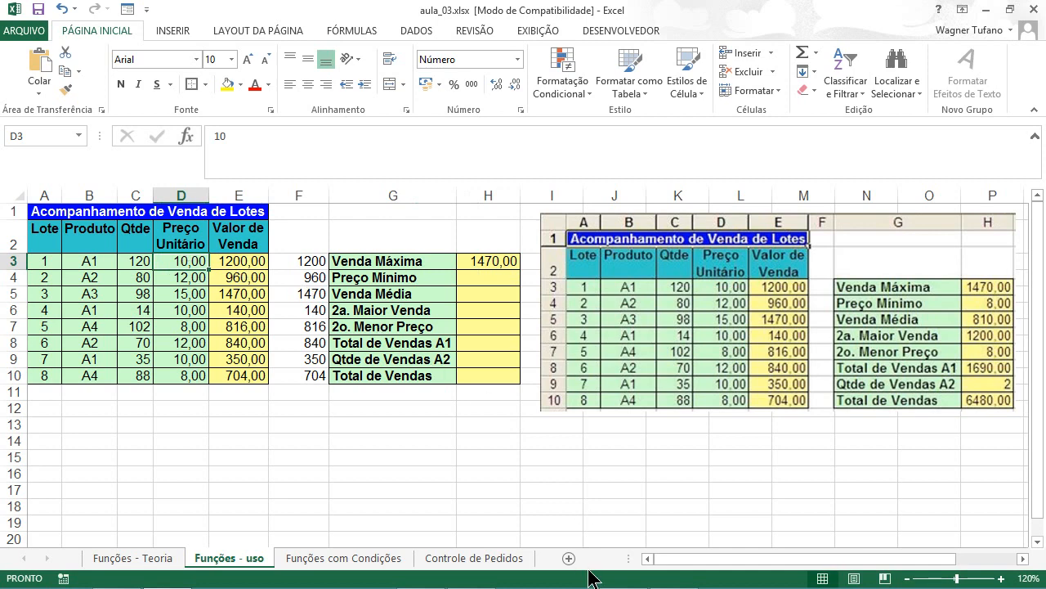
text(100)
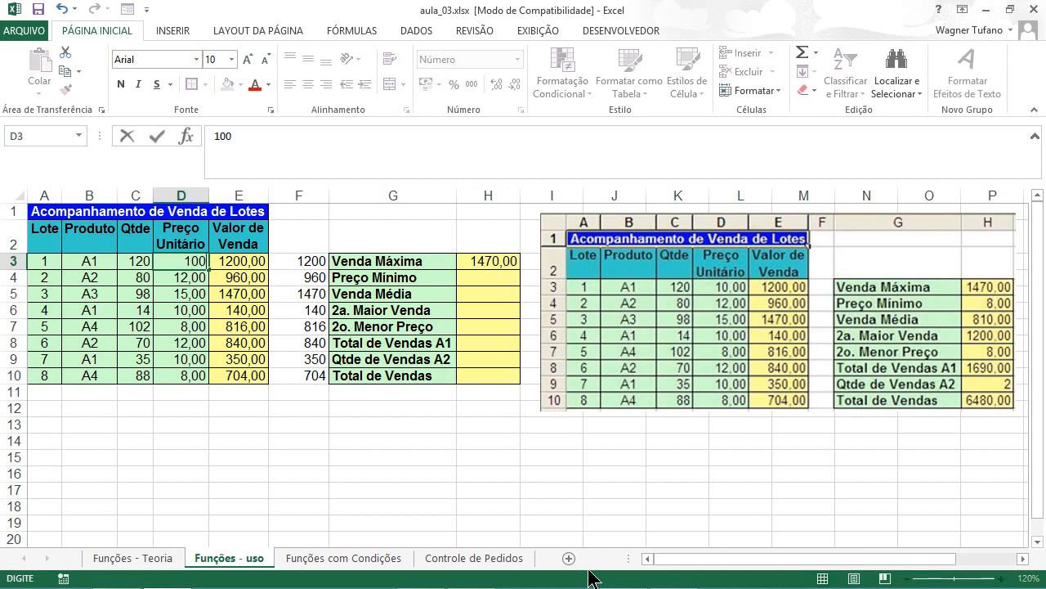
key(Return)
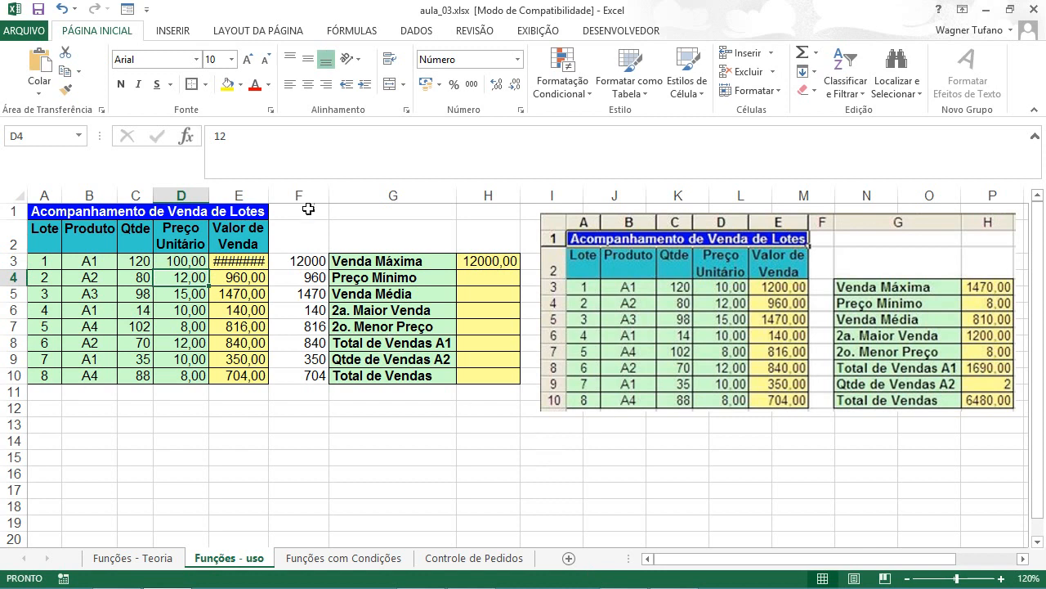
drag(269, 195, 273, 194)
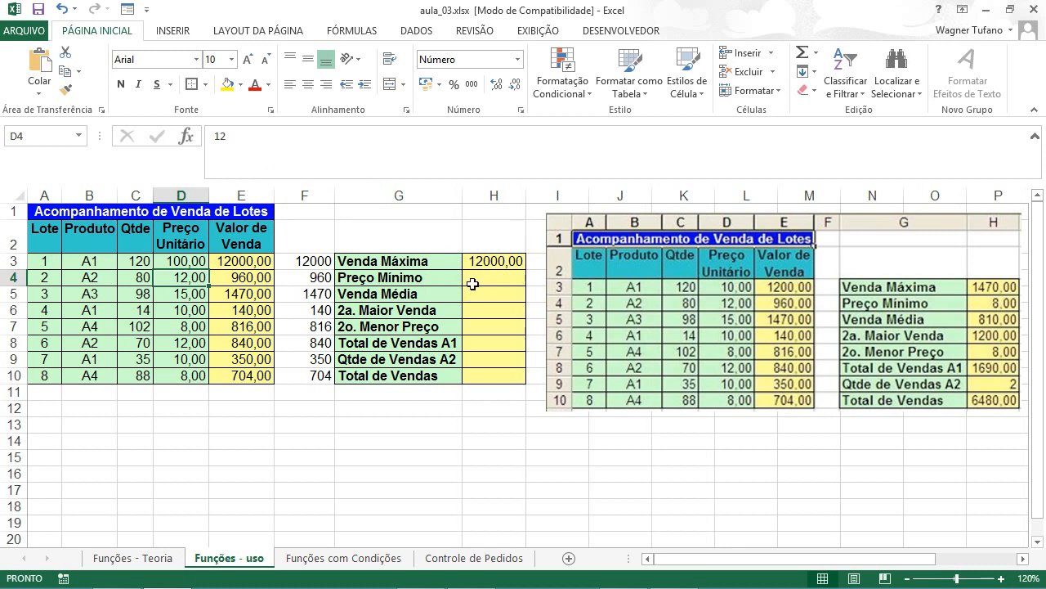
key(ctrl+z)
key(ctrl+z)
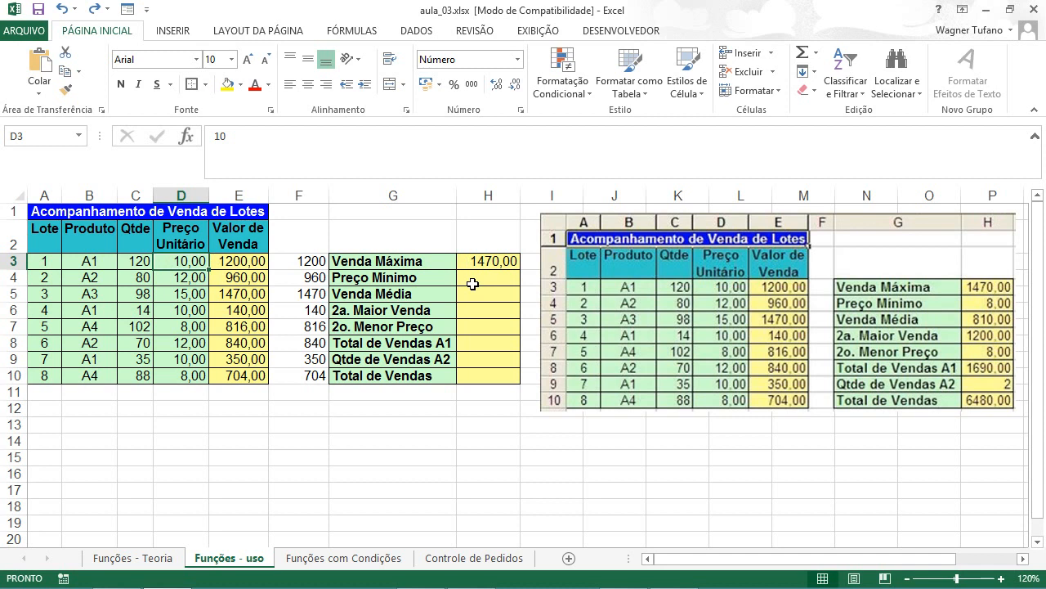
Calculate Preço Mínimo in H4 with the MÍNIMO function over the unit prices D3:D10
click(473, 282)
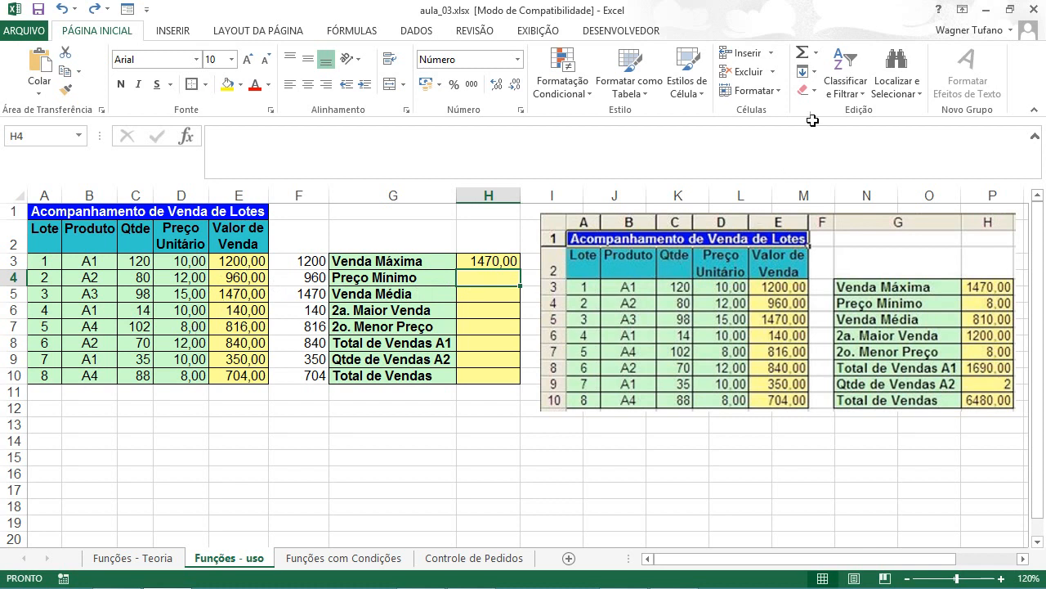
click(816, 52)
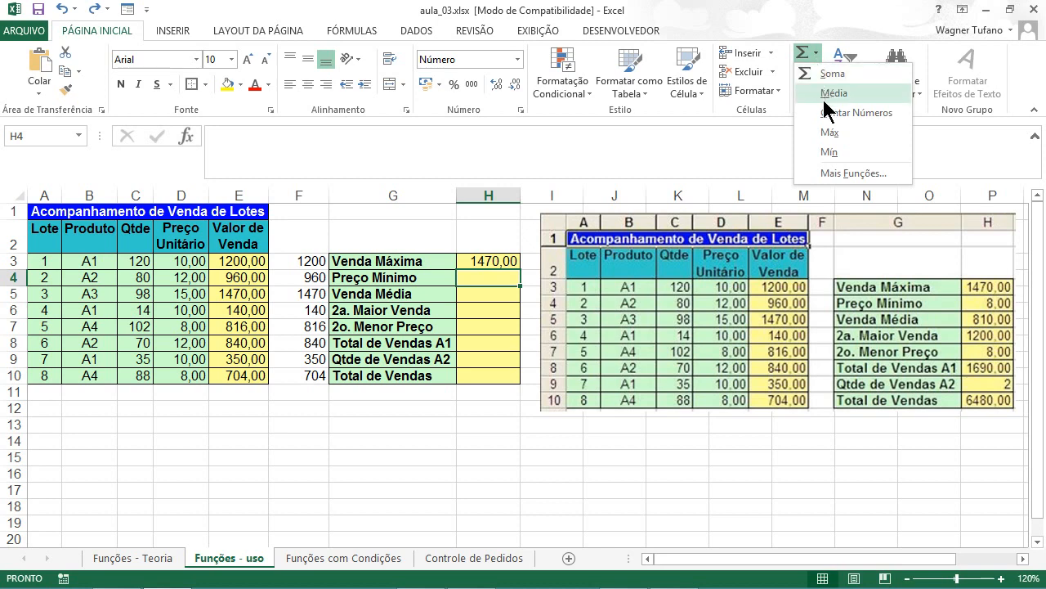
click(827, 151)
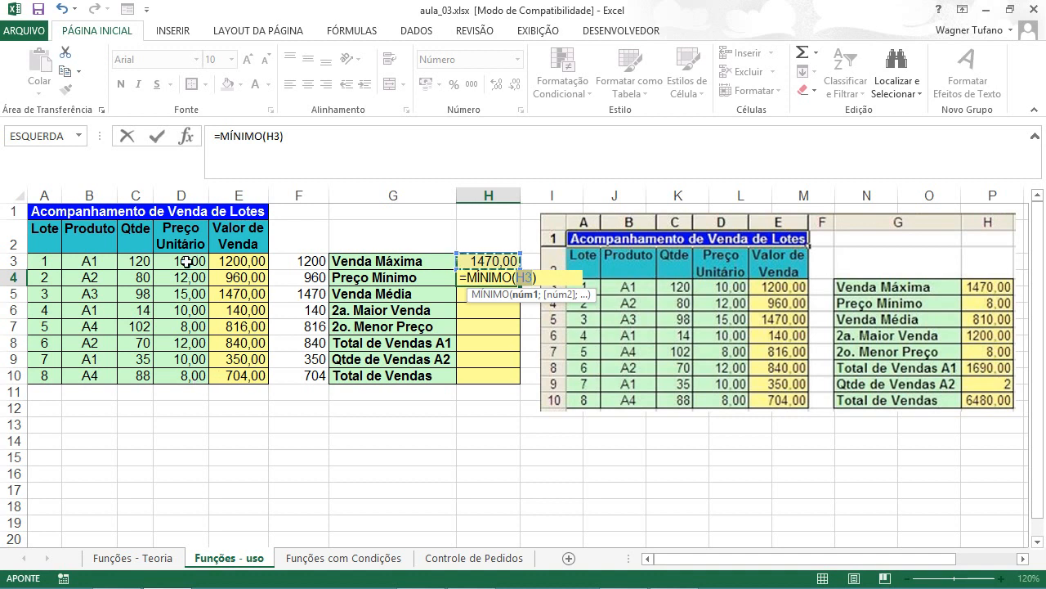
mouse_move(187, 261)
mouse_down()
mouse_move(185, 369)
mouse_move(187, 262)
mouse_up()
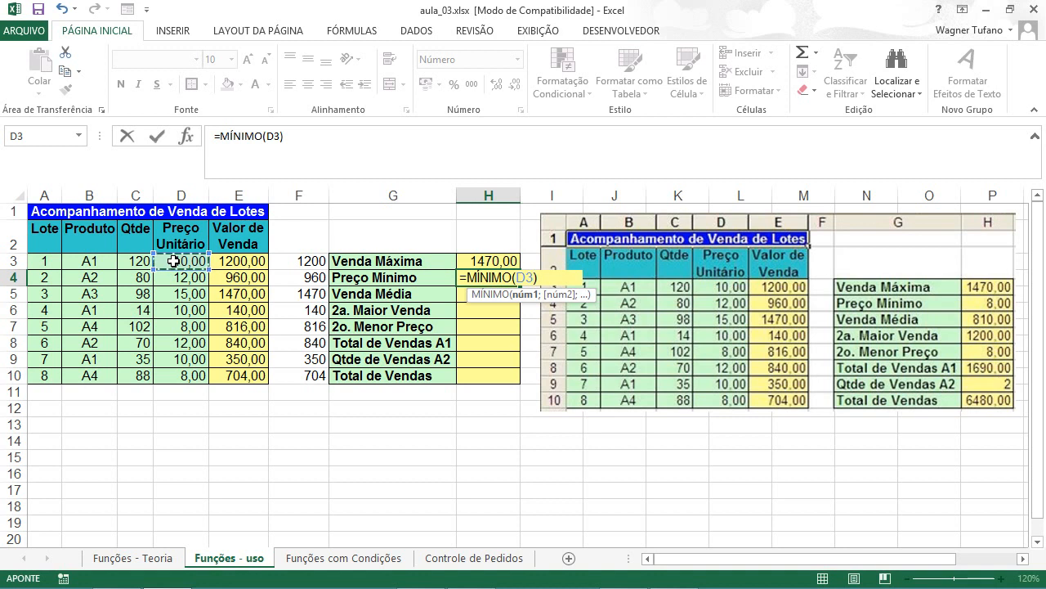
drag(173, 261, 175, 277)
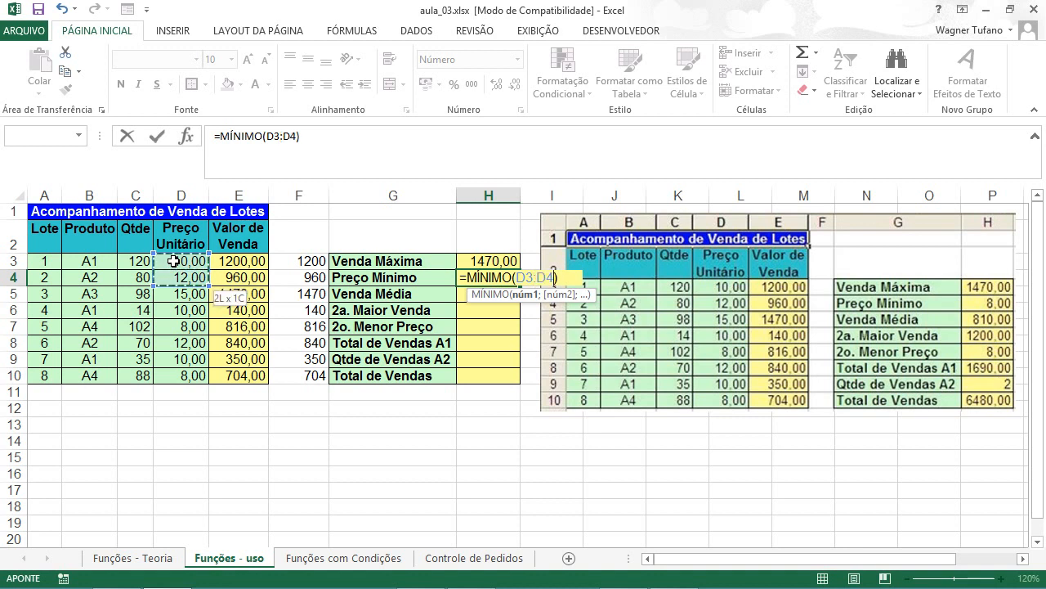
key(ctrl+shift+Down)
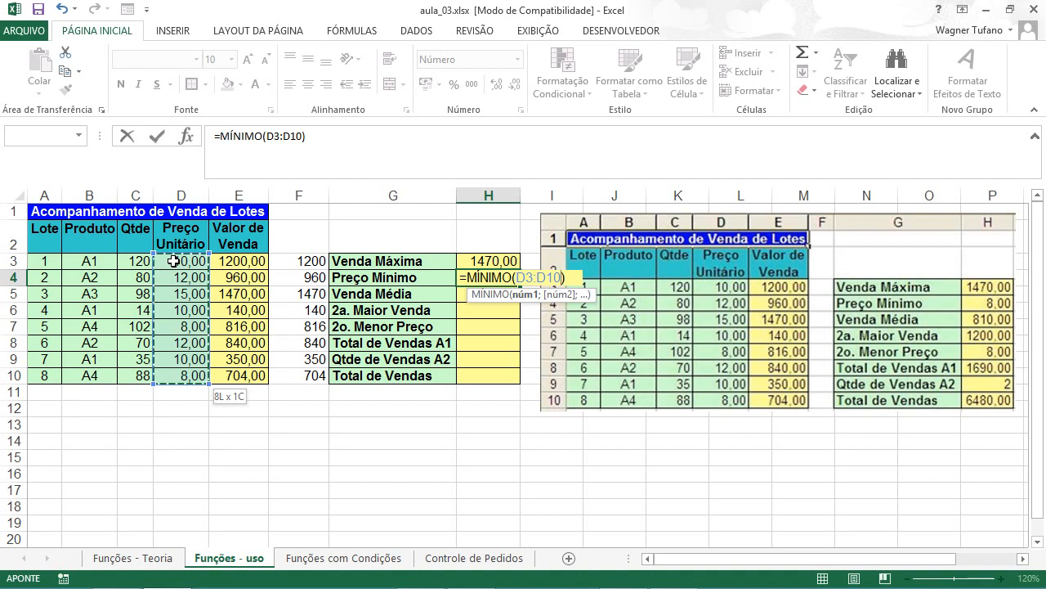
click(174, 261)
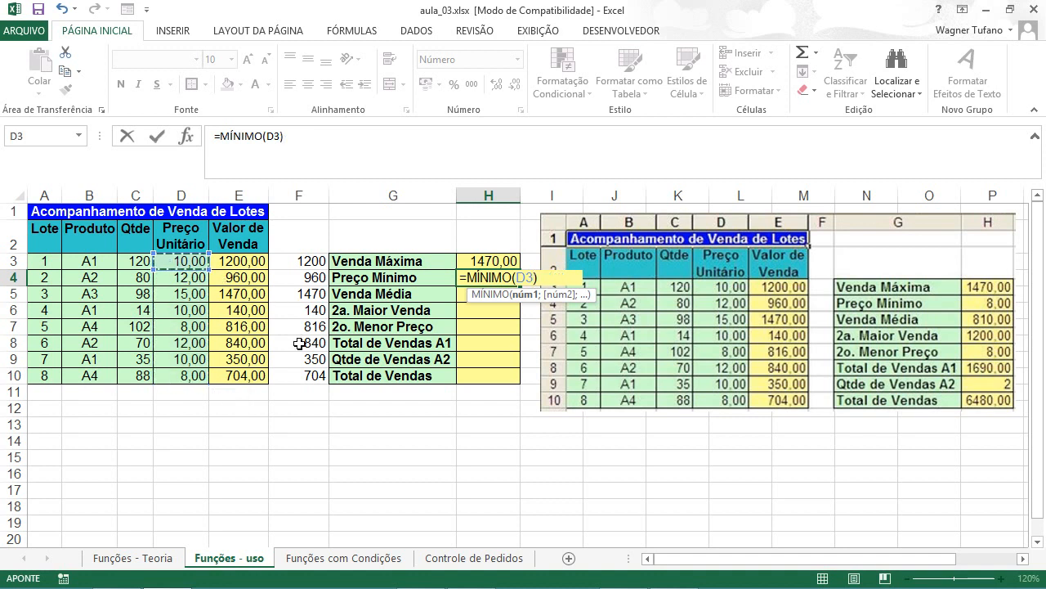
key(ctrl+shift+Down)
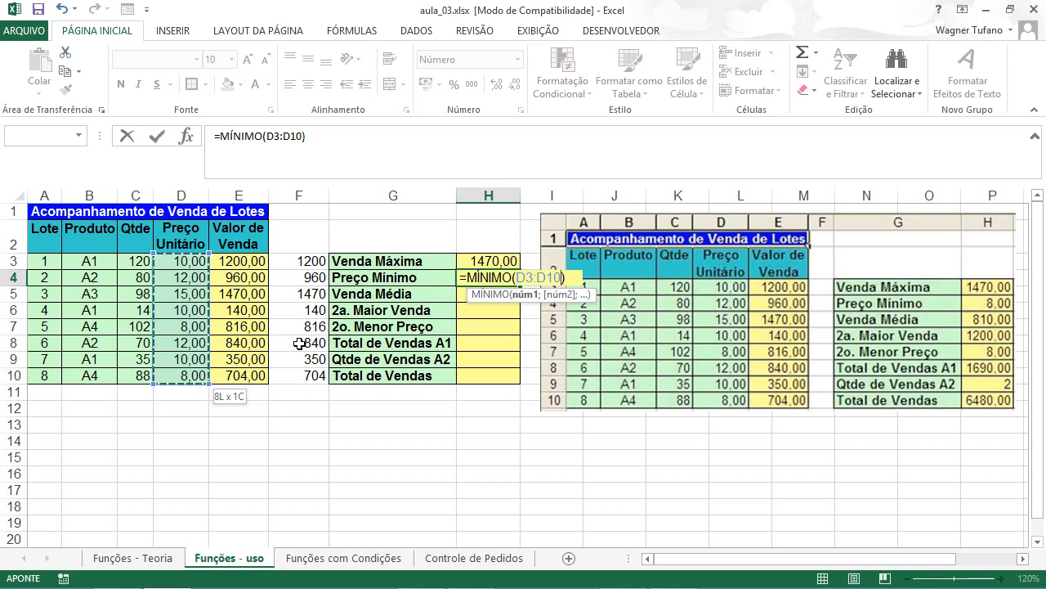
key(Return)
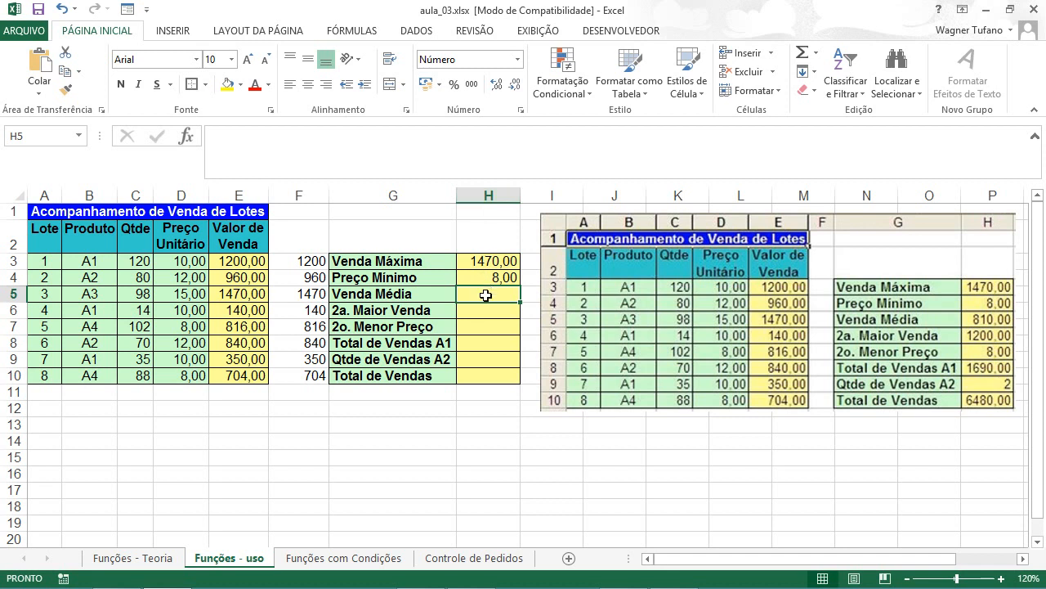
Calculate Venda Média in H5 with the MÉDIA function over the sale values E3:E10
click(817, 54)
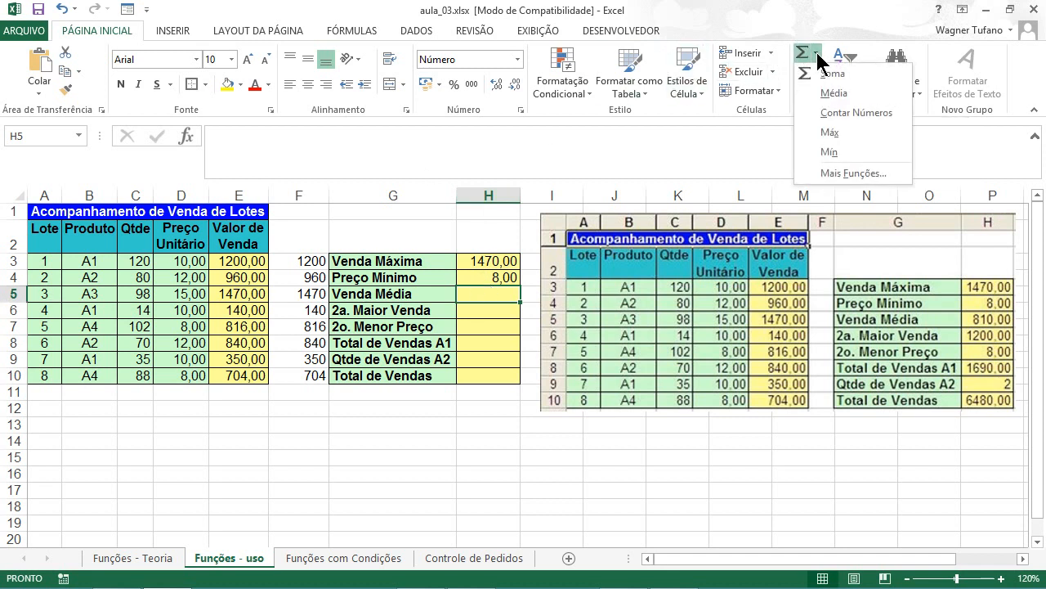
click(835, 95)
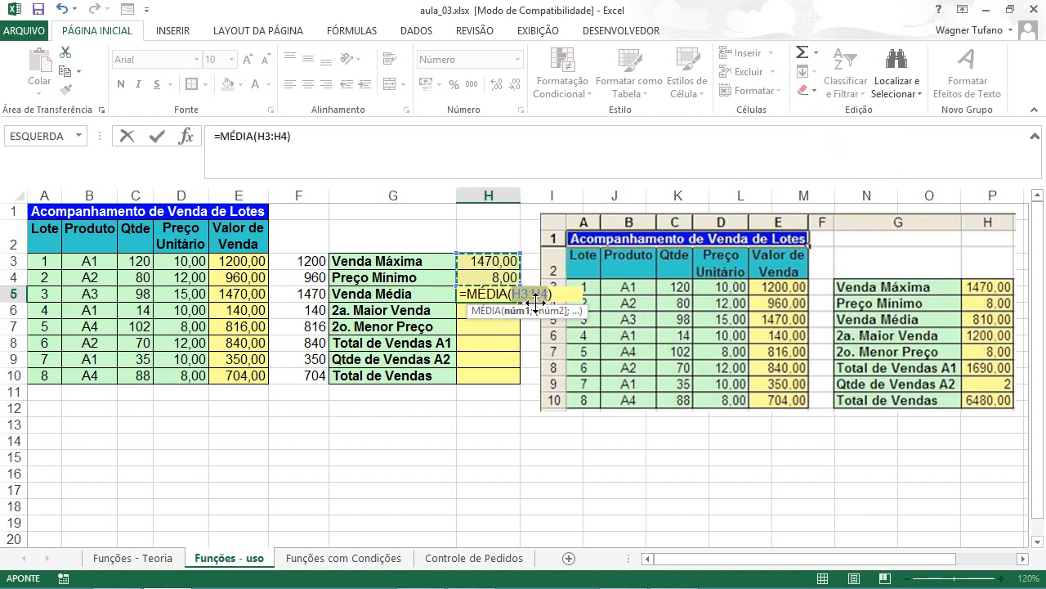
click(247, 262)
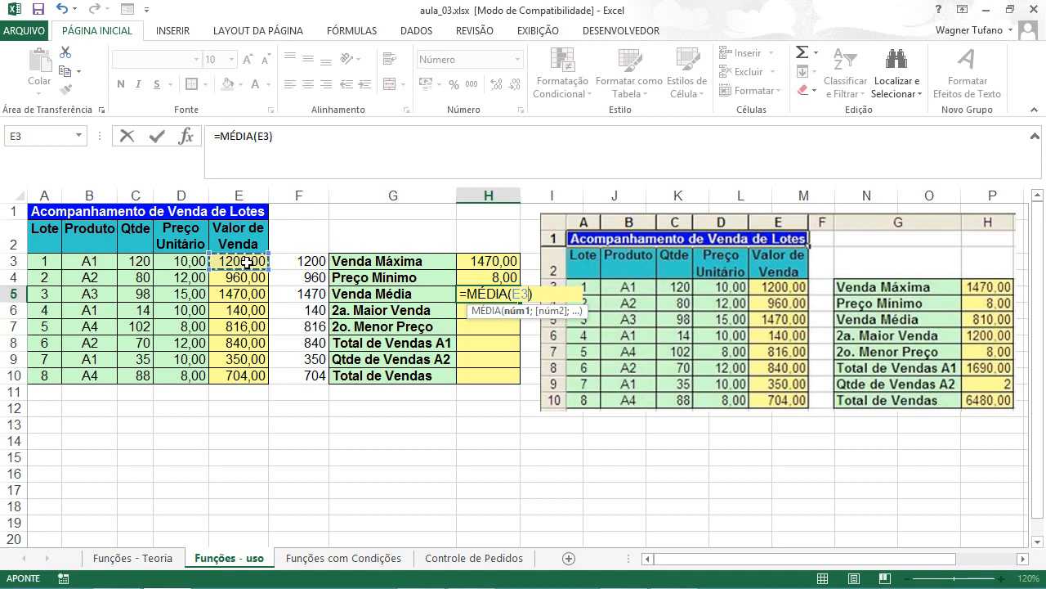
key(F8)
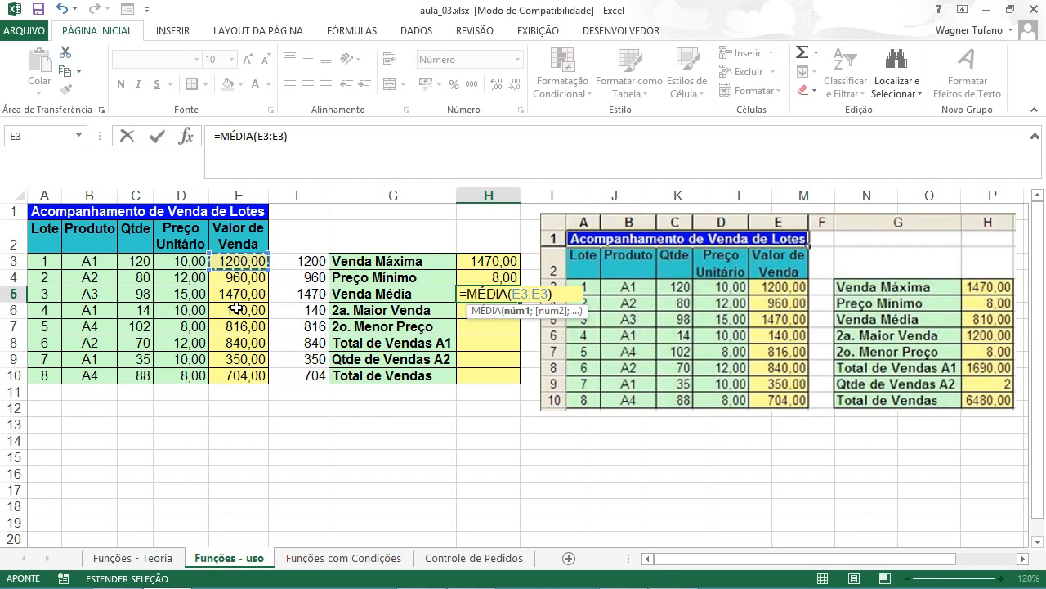
click(233, 376)
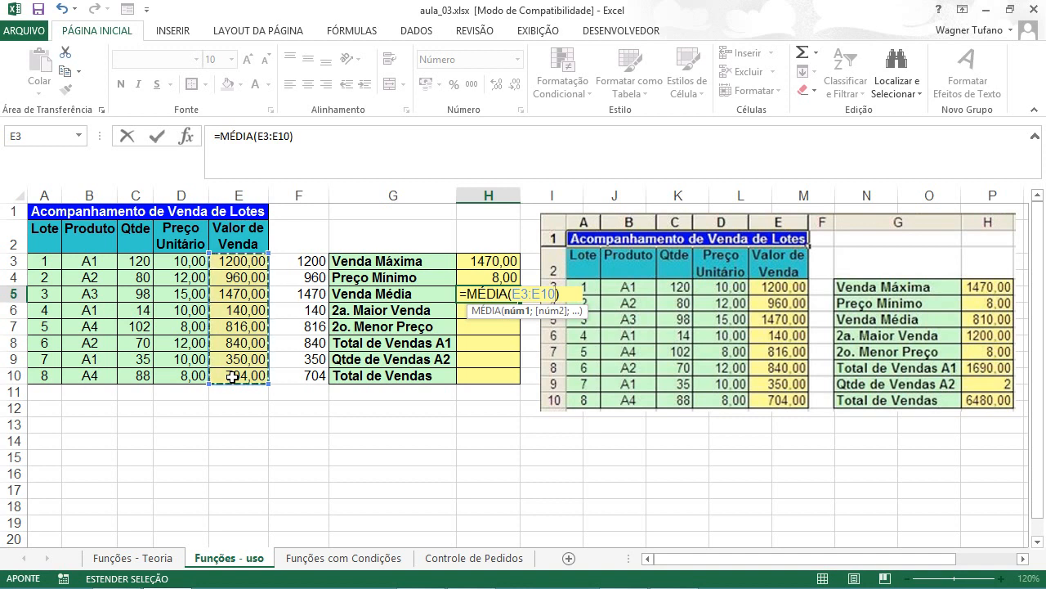
key(Return)
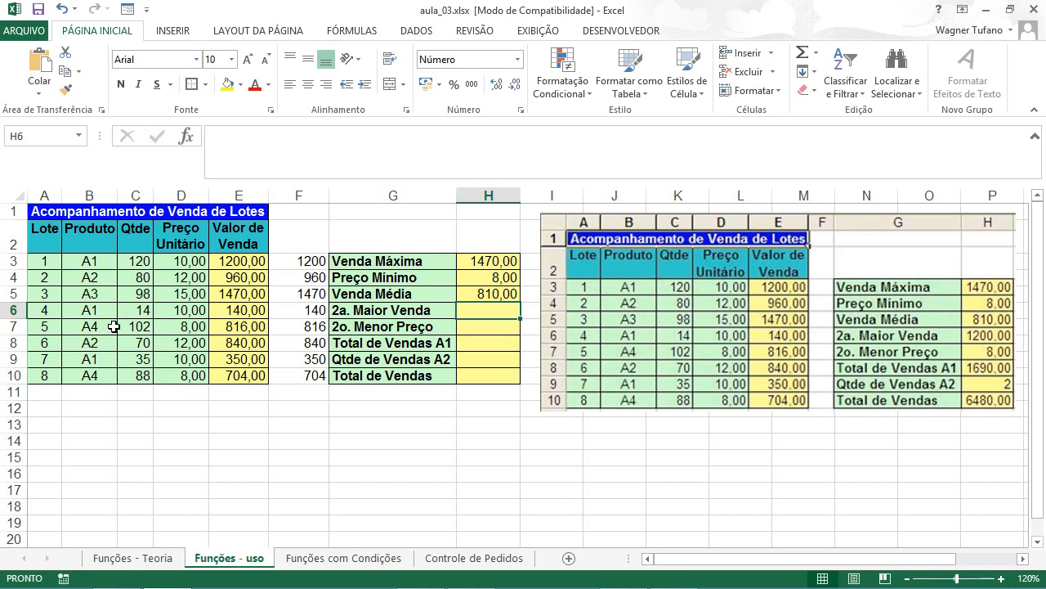
Try a value of 100 and then an empty cell in E6, undoing each change
click(250, 309)
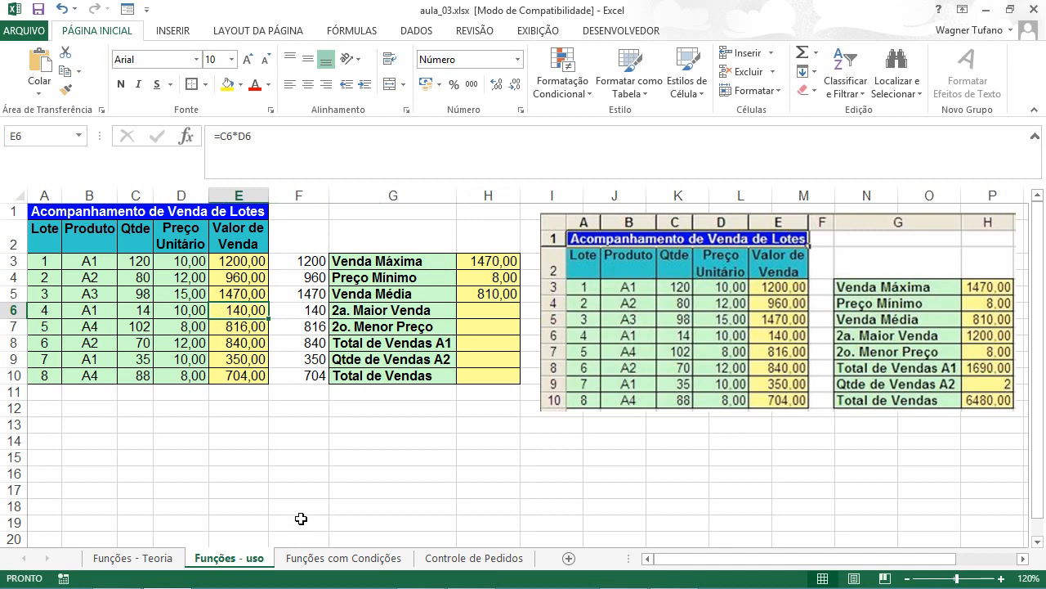
text(100)
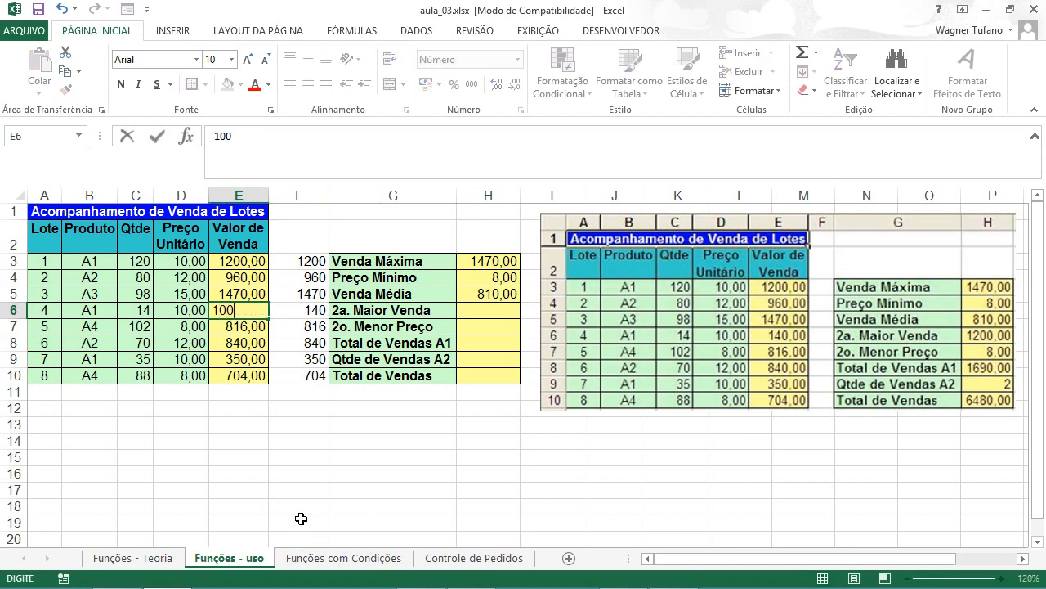
key(Return)
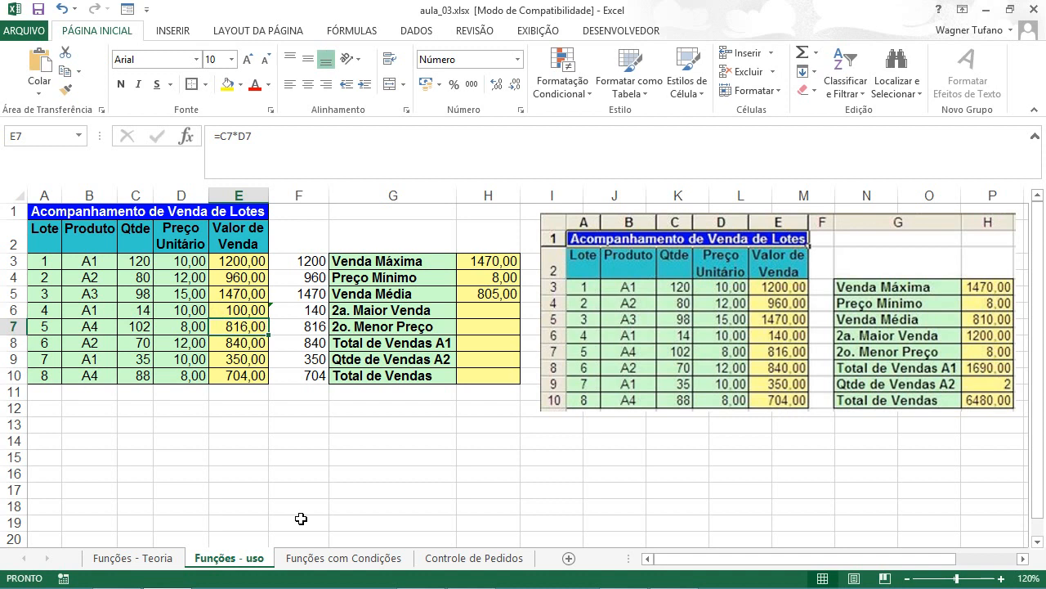
key(ctrl+z)
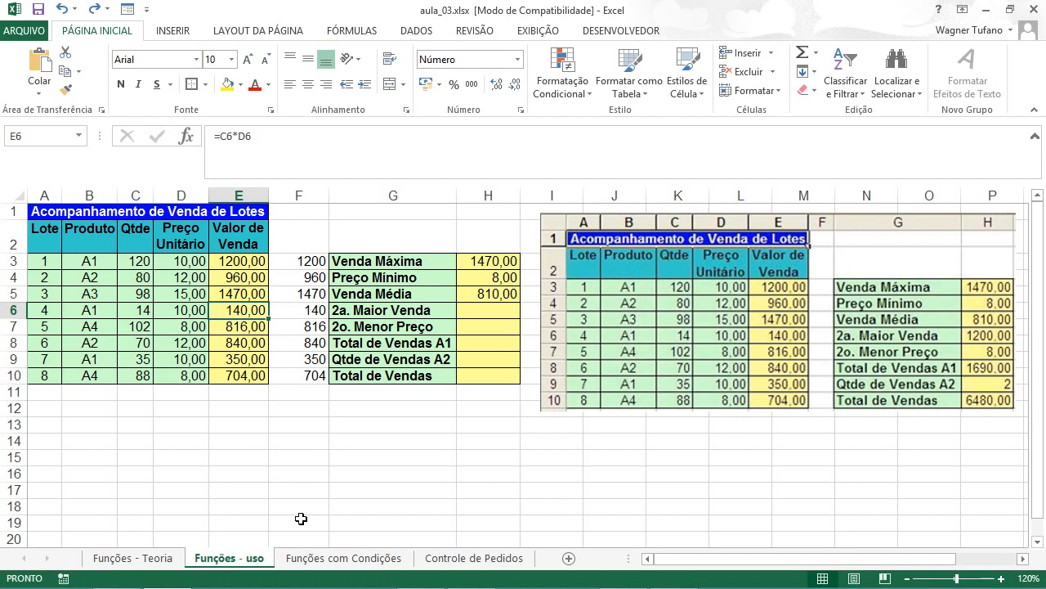
key(Delete)
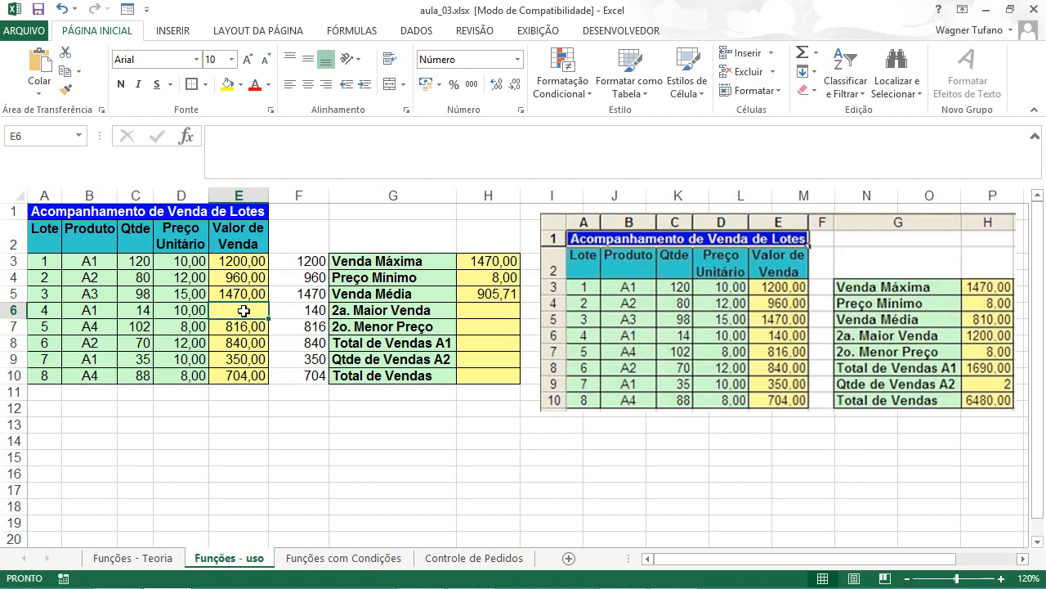
key(ctrl+z)
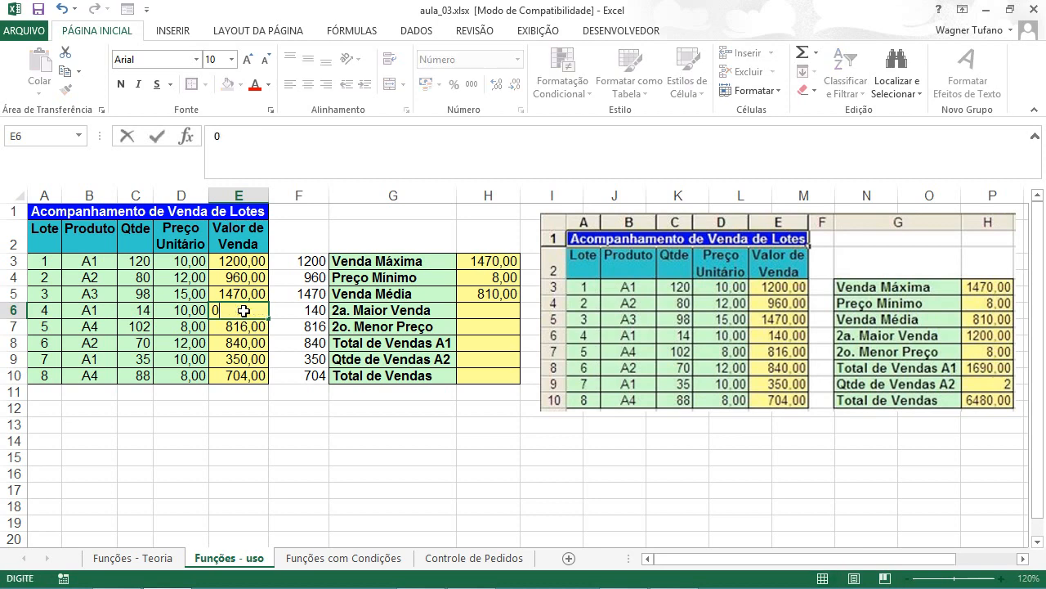
Try a sale value of 0 in E6, clear the cell, and undo both changes
text(0)
key(Return)
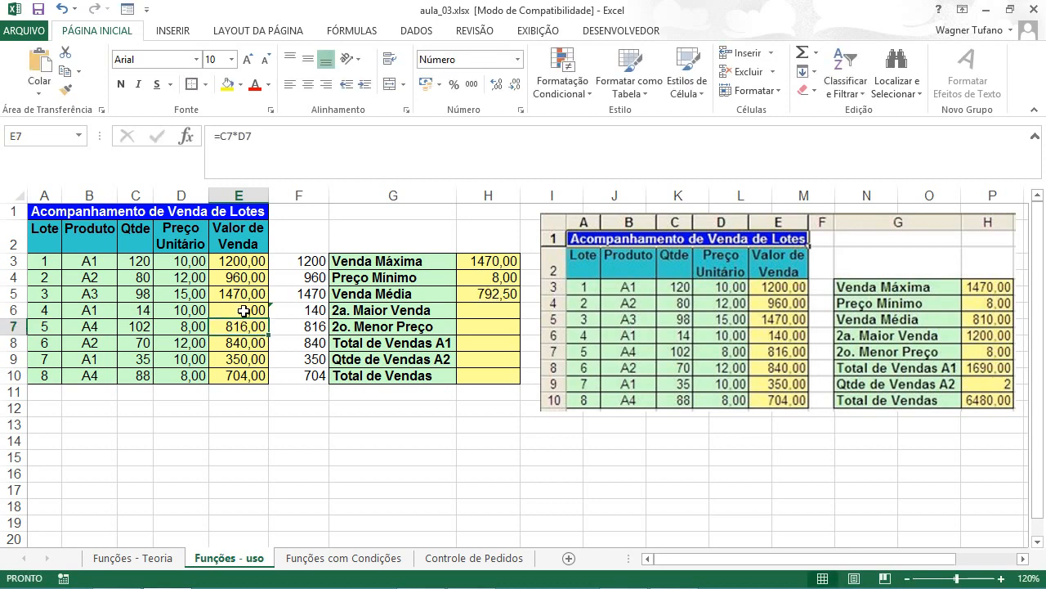
click(234, 310)
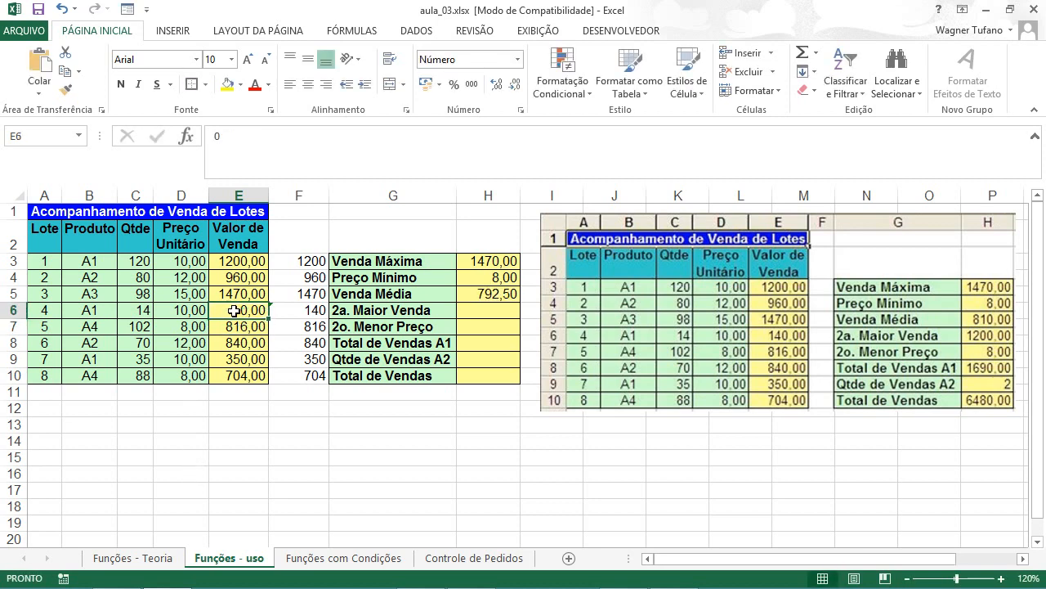
key(Delete)
key(ctrl+z)
key(ctrl+z)
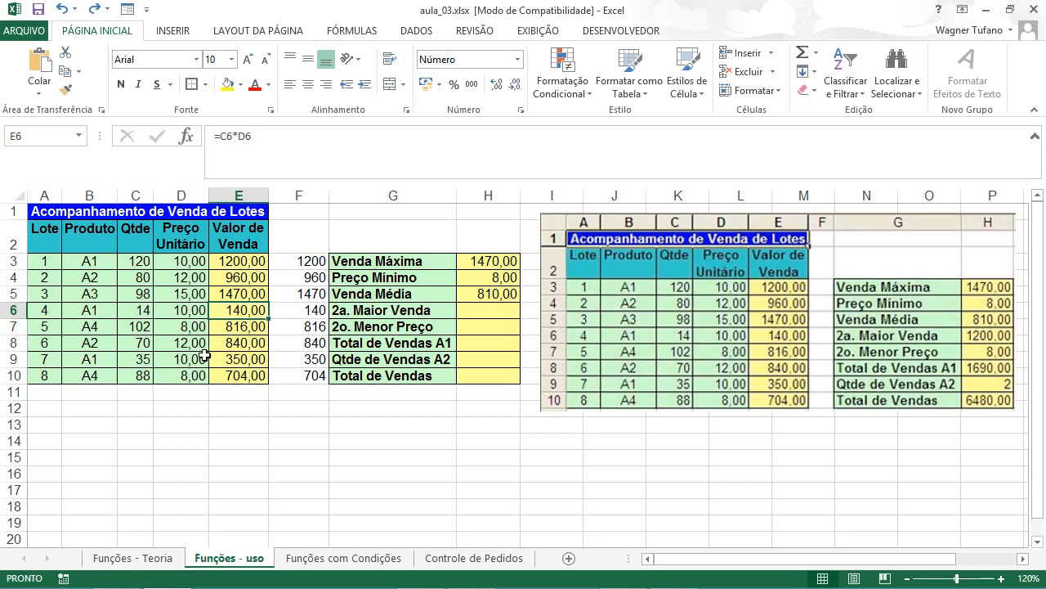
Search the function library for "maior" and insert the MAIOR function in H6 for 2a. Maior Venda
click(502, 311)
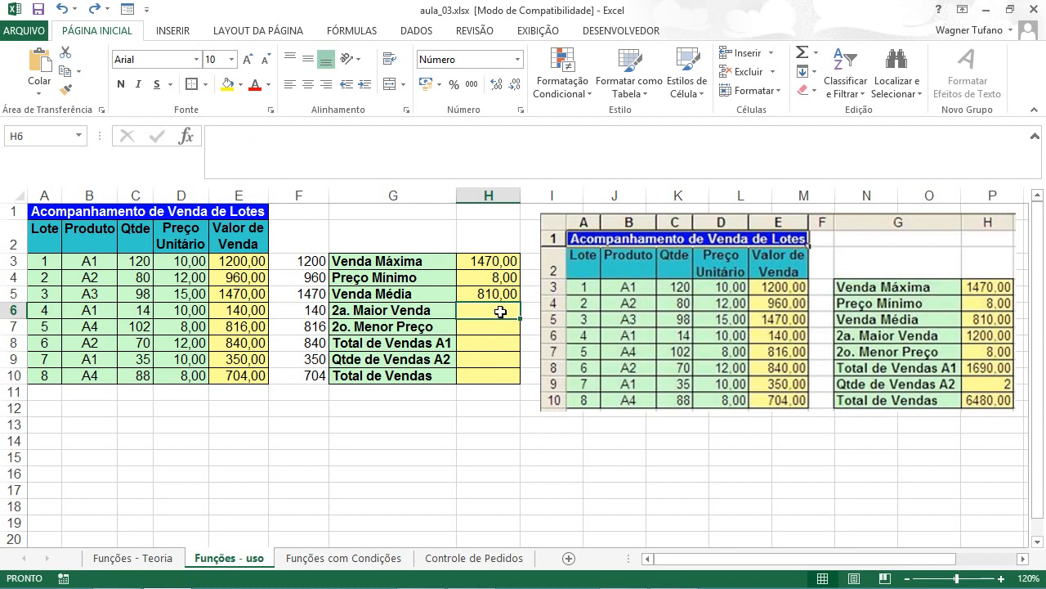
click(815, 53)
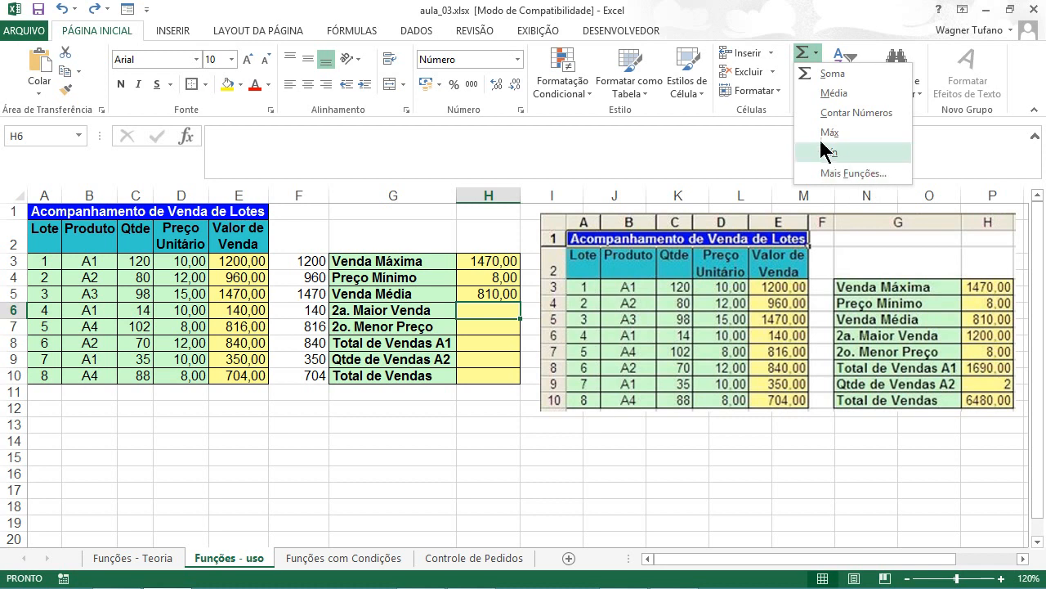
click(816, 54)
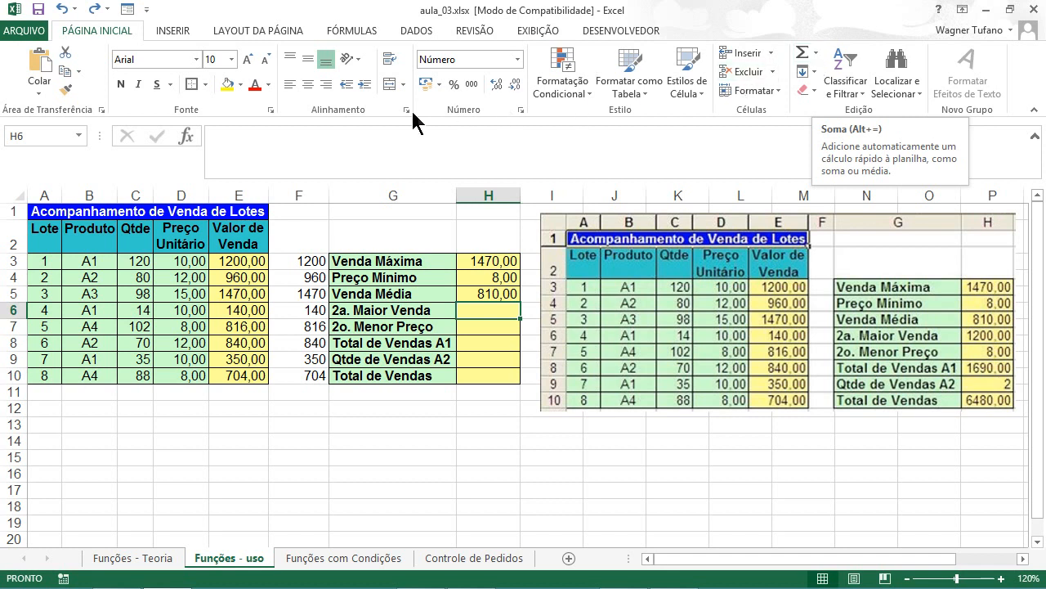
click(187, 146)
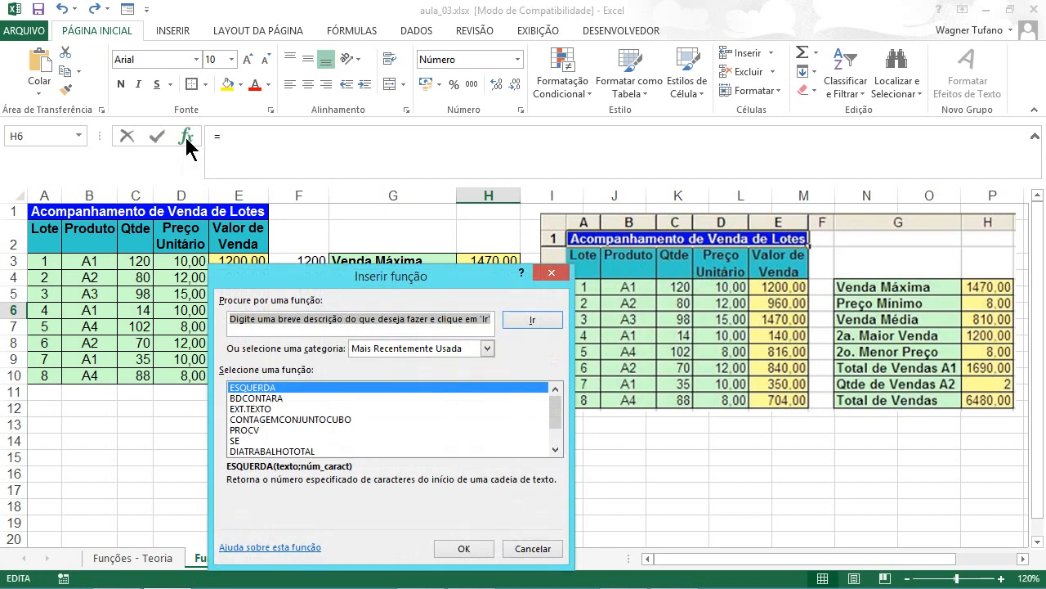
drag(346, 277, 725, 172)
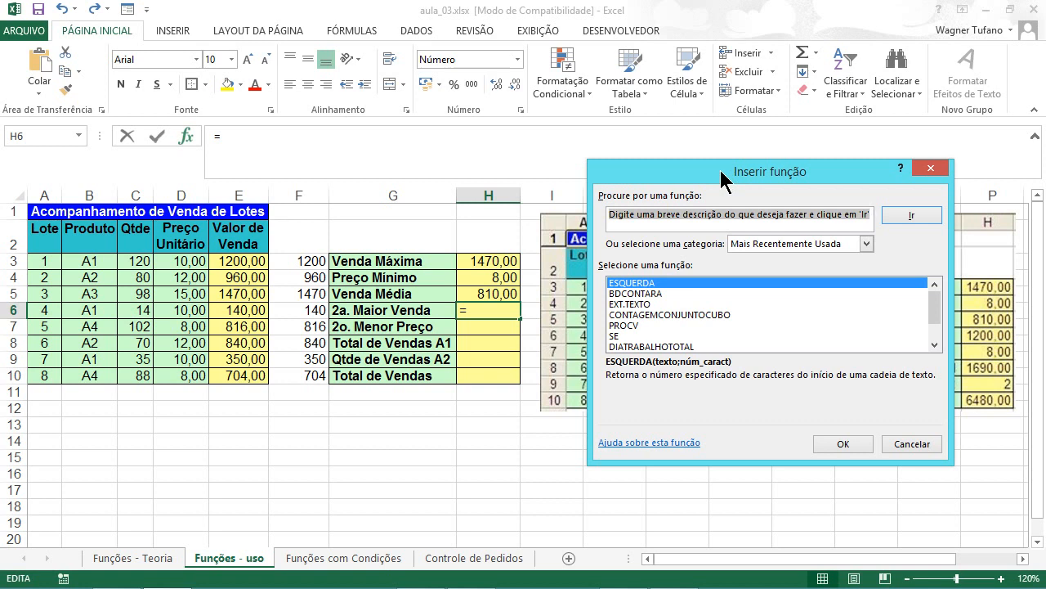
text(mai)
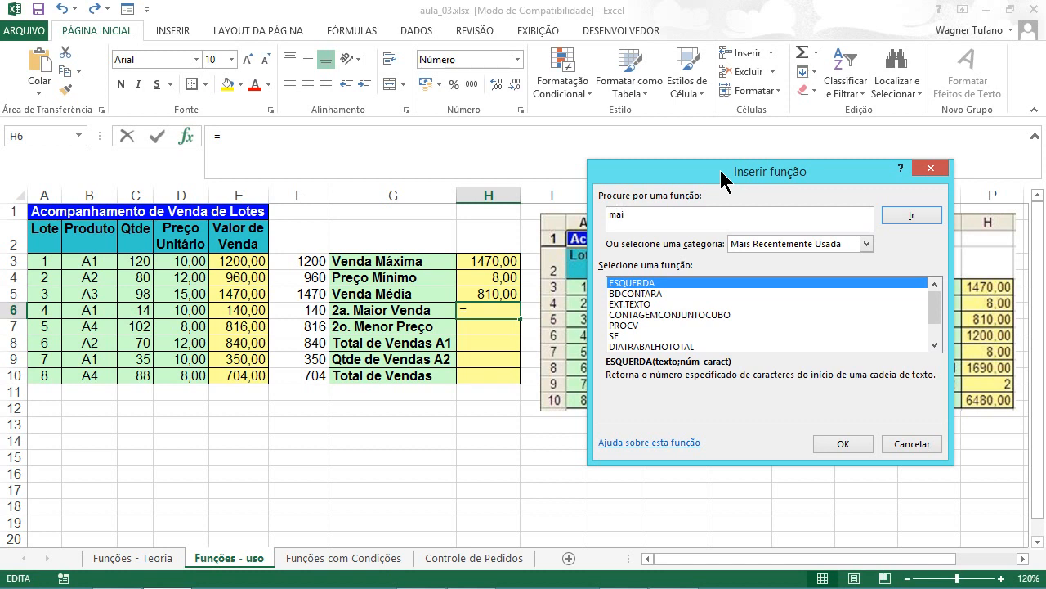
text(or)
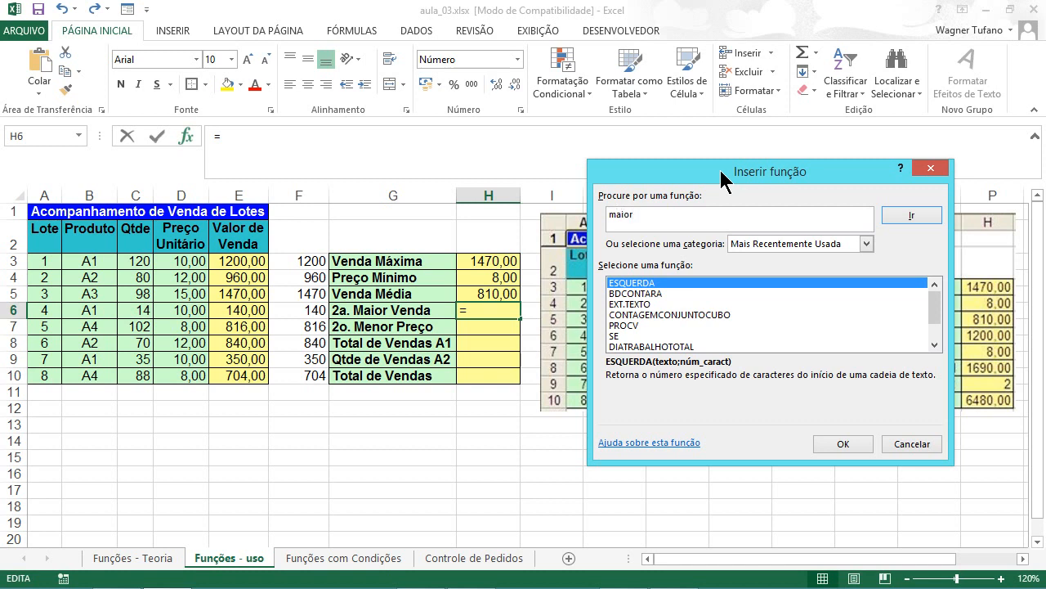
click(910, 217)
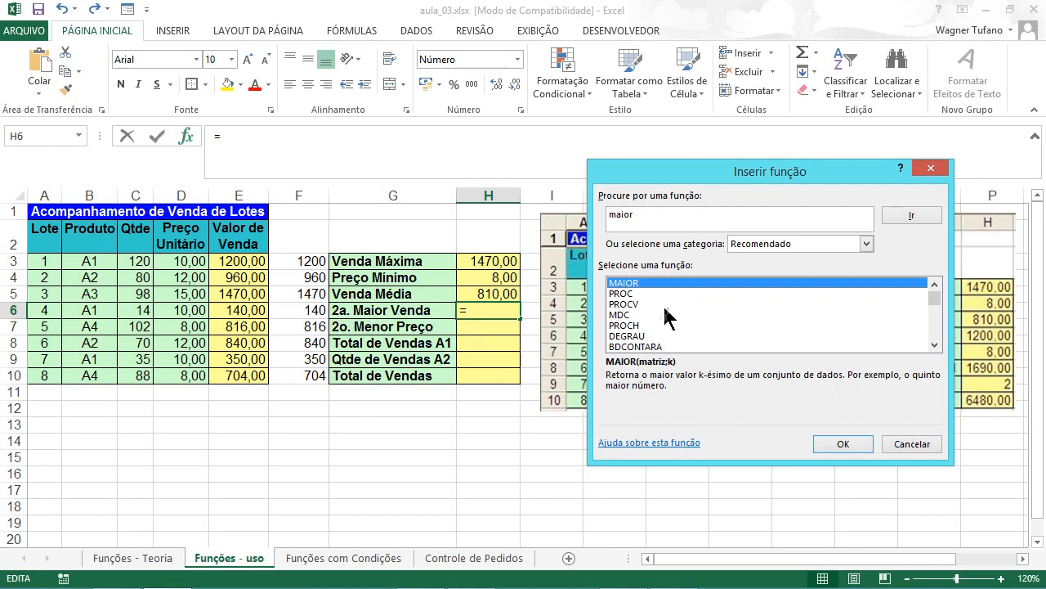
click(845, 449)
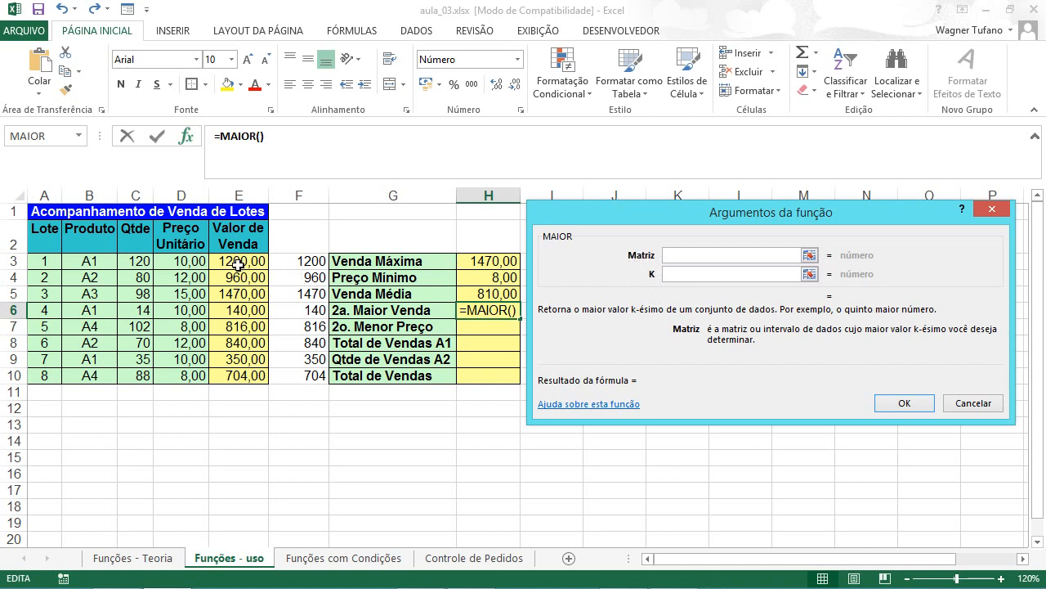
Set the MAIOR arguments in H6 to the sale values E3:E10 as Matriz and 2 as K
drag(237, 263, 235, 374)
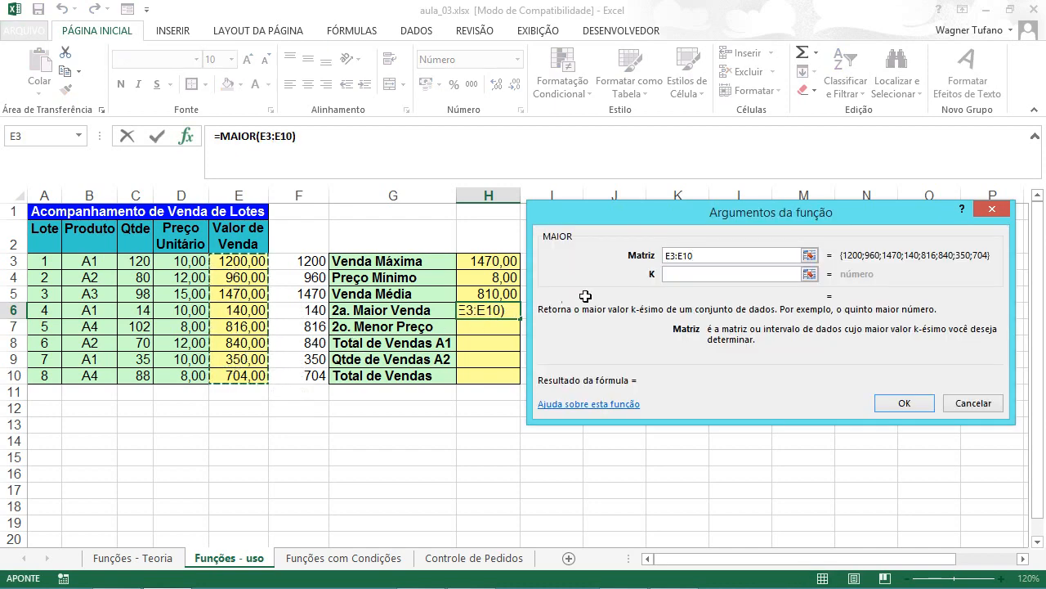
click(677, 275)
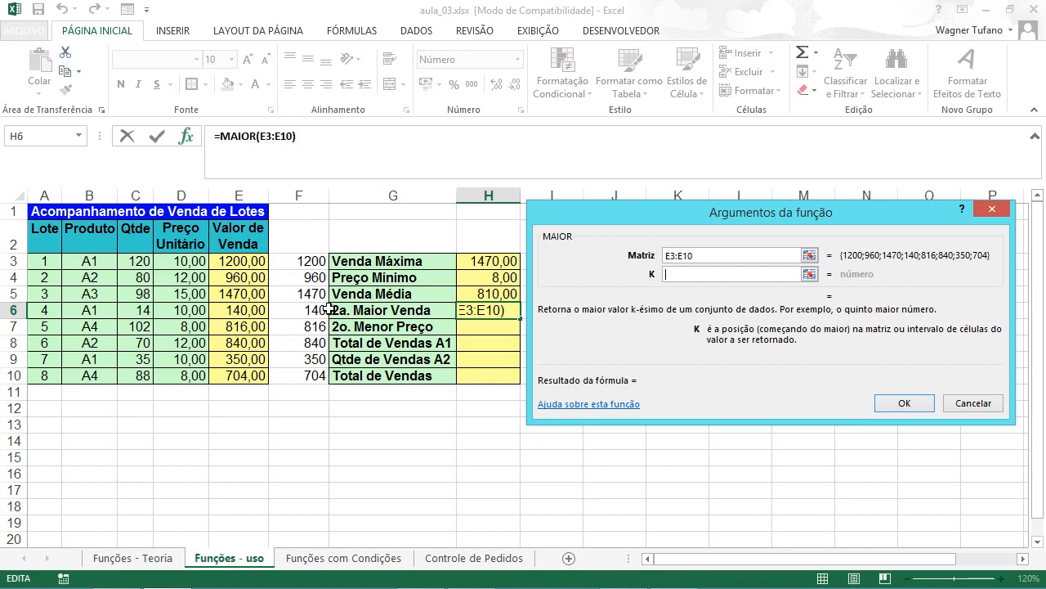
text(2)
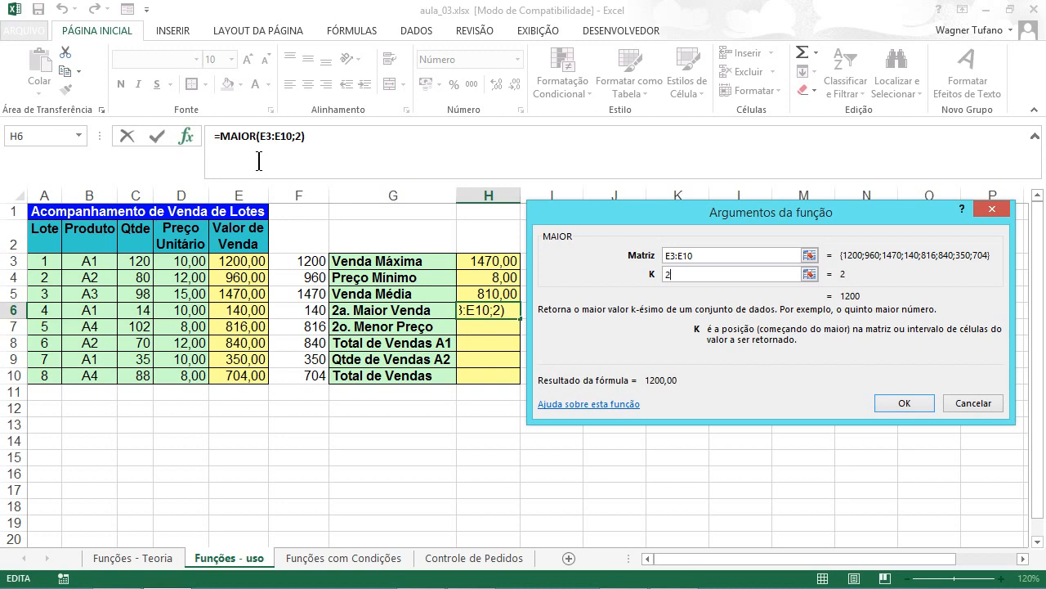
Try K values of 3, 4, 10, 8 and 9 in the MAIOR arguments, and return K to 2
key(BackSpace)
text(3)
key(BackSpace)
text(4)
key(BackSpace)
text(1)
text(0)
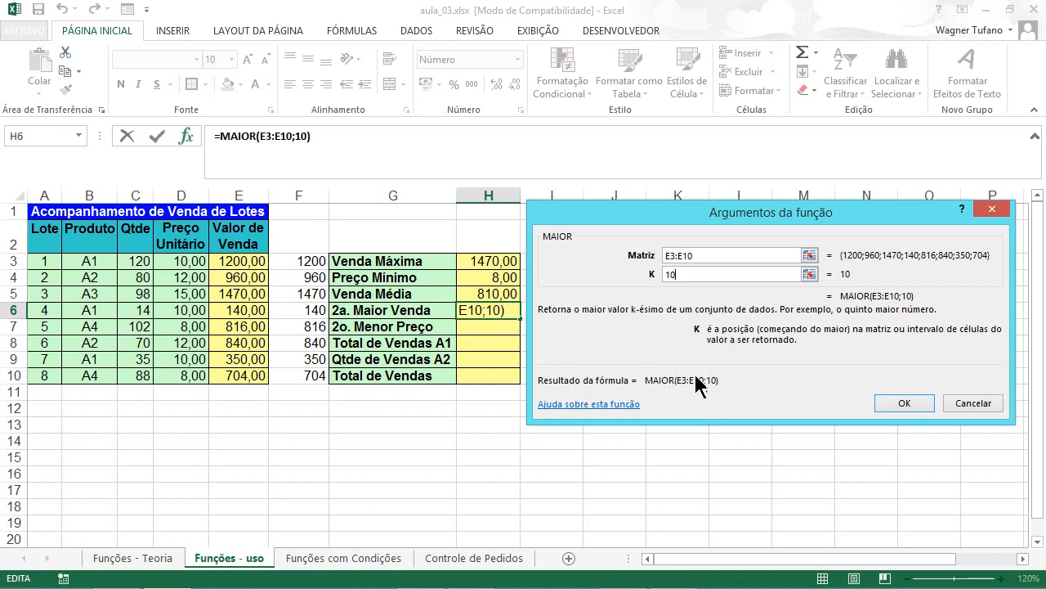
key(BackSpace)
text(8)
key(BackSpace)
key(BackSpace)
text(8)
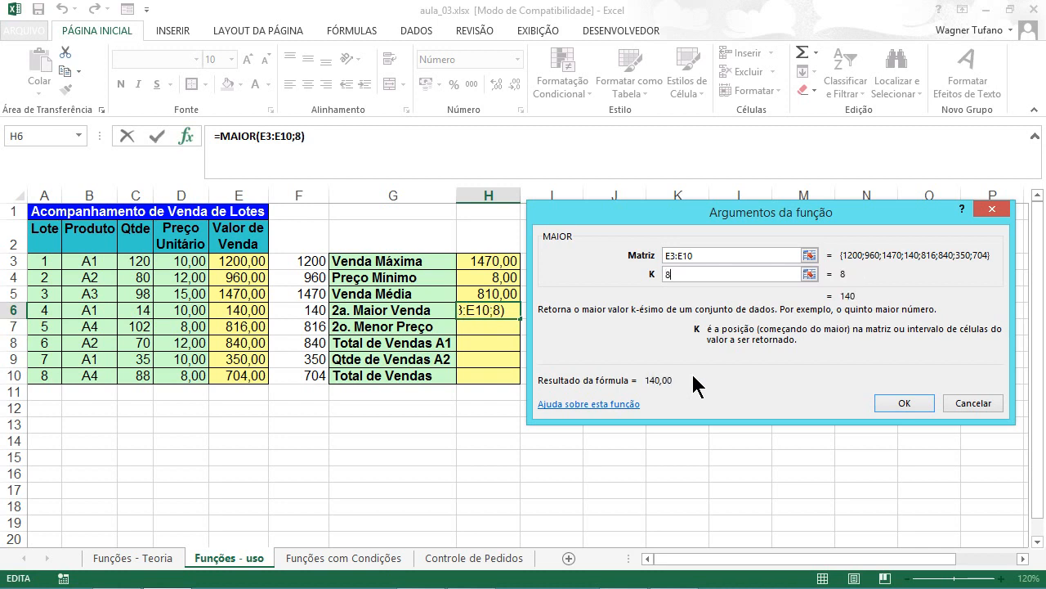
key(BackSpace)
text(9)
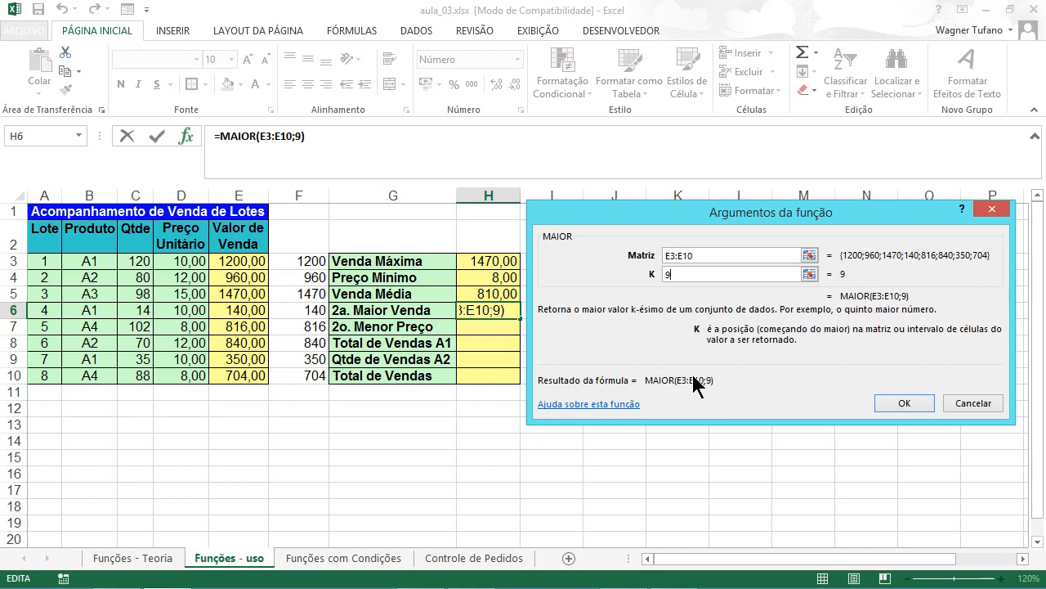
key(BackSpace)
text(2)
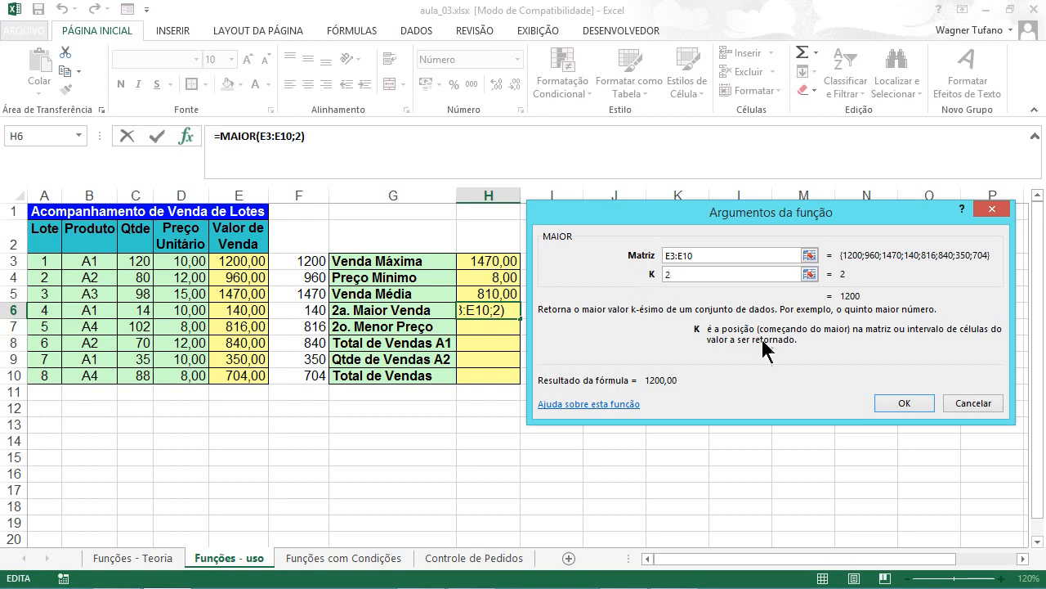
Confirm the MAIOR formula in H6 and review its arguments once more
click(908, 395)
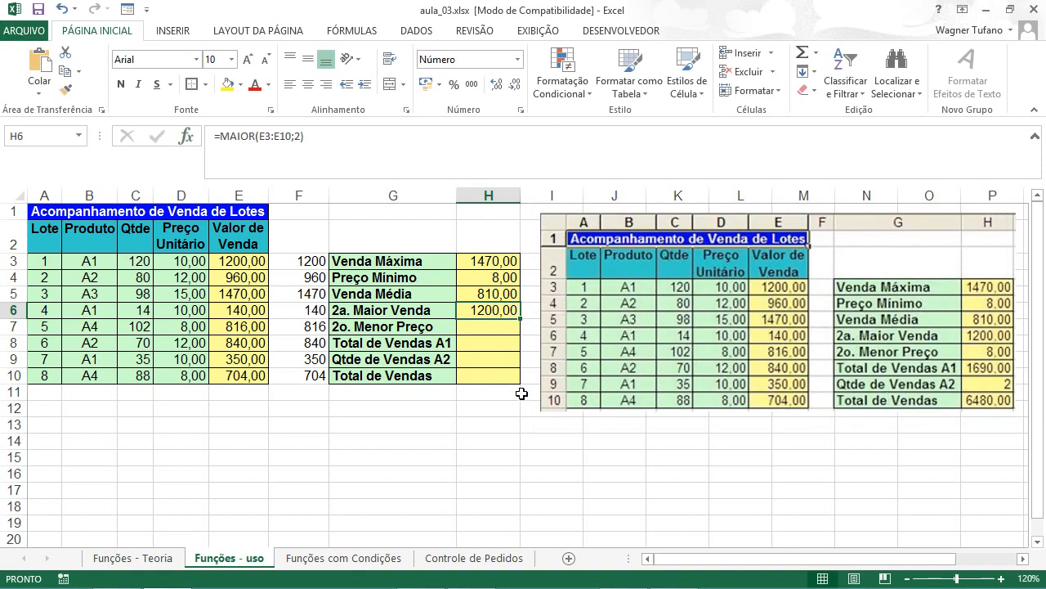
click(187, 139)
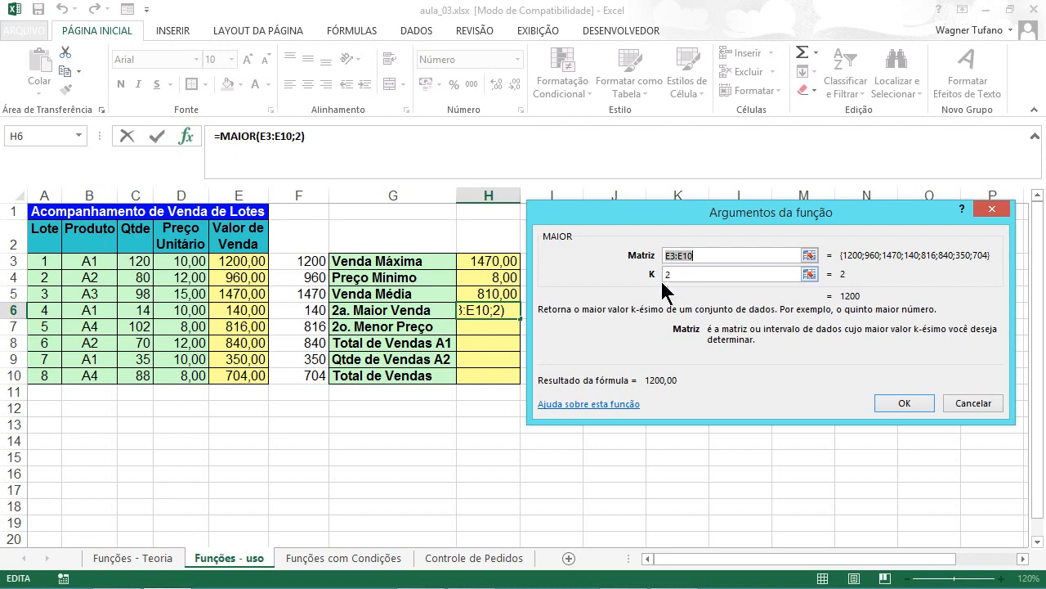
click(904, 401)
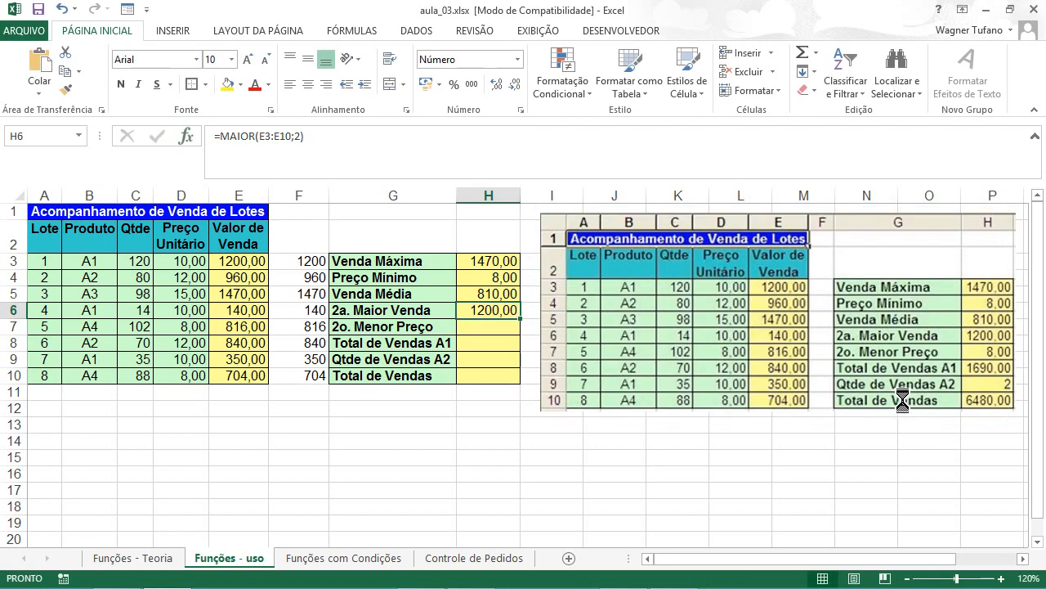
Search the function library for "menor" and insert the MENOR function in H7 for 2o. Menor Preço
click(497, 328)
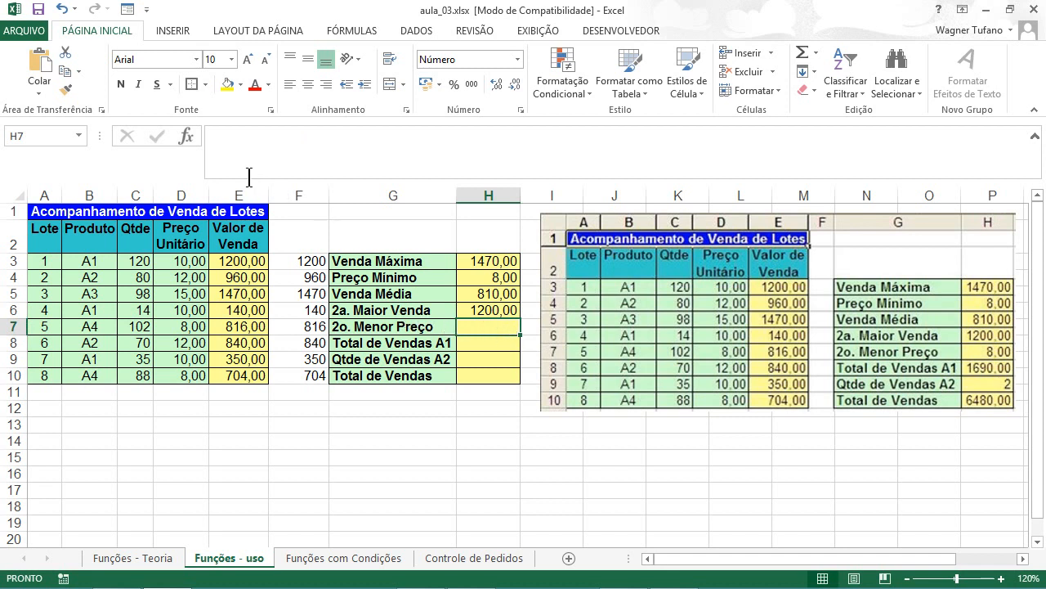
click(187, 138)
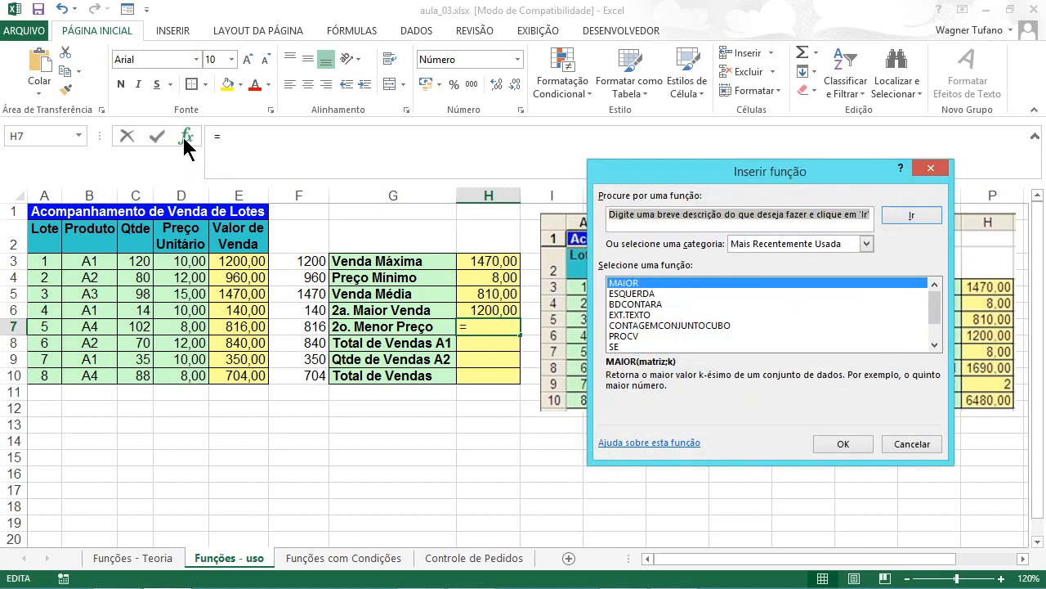
text(menor)
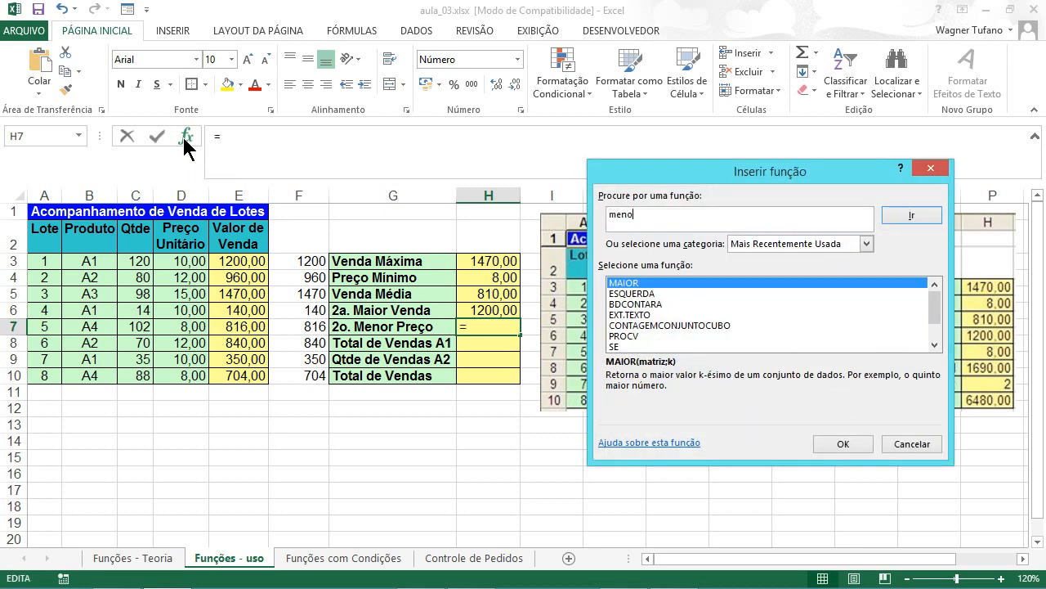
click(916, 215)
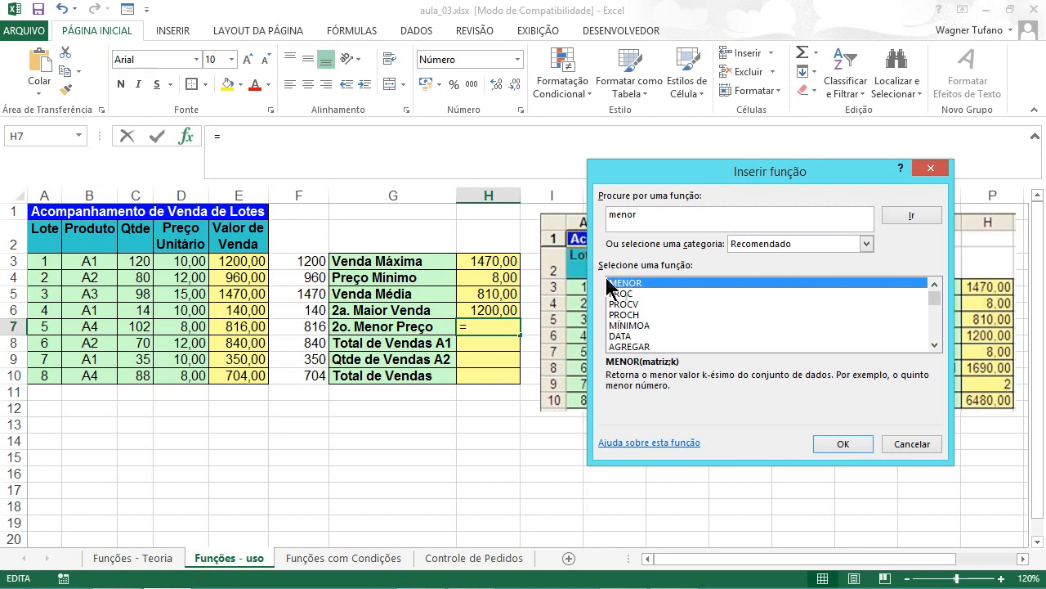
click(854, 442)
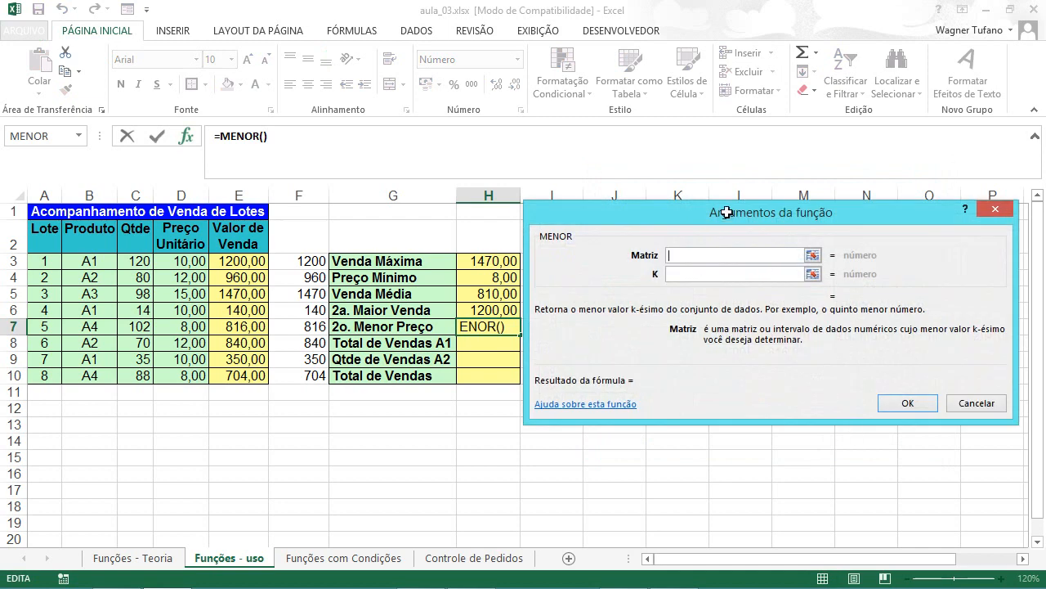
Complete the MENOR function in H7 with the unit prices D3:D10 as Matriz and 2 as K
drag(727, 212, 745, 211)
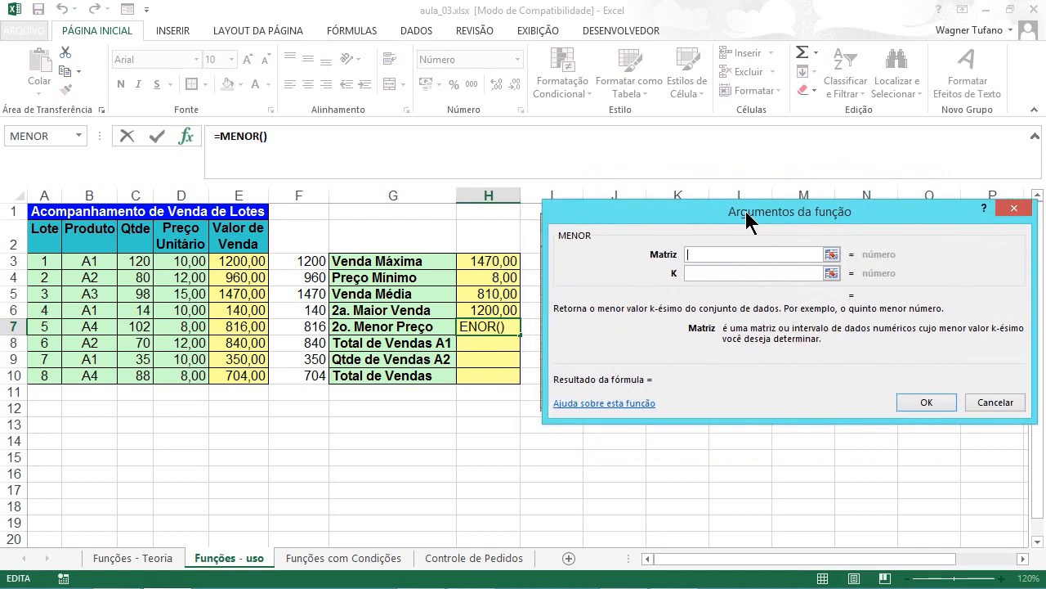
click(199, 260)
drag(198, 260, 200, 376)
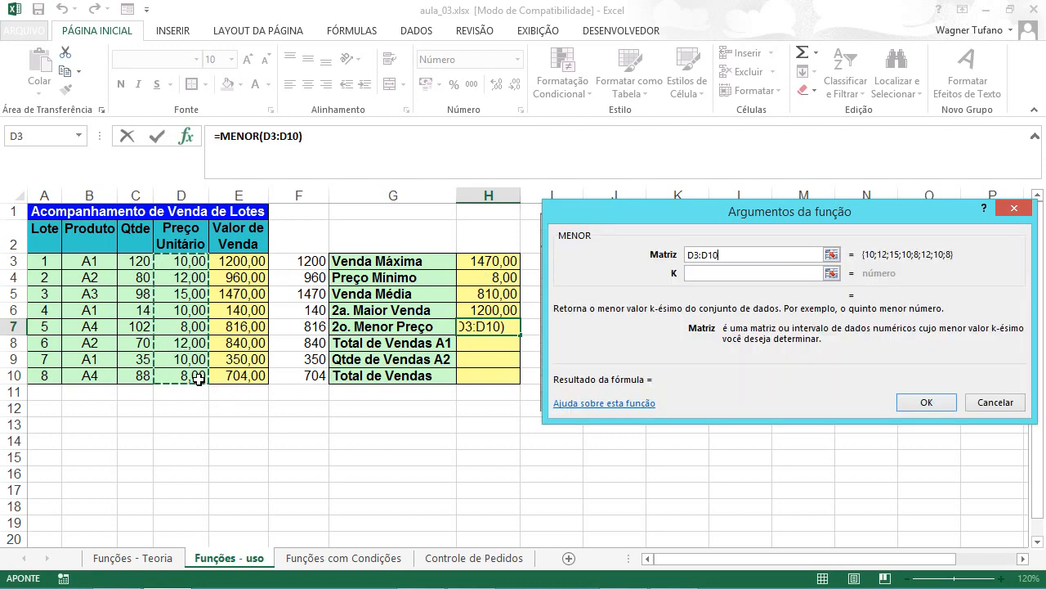
click(697, 273)
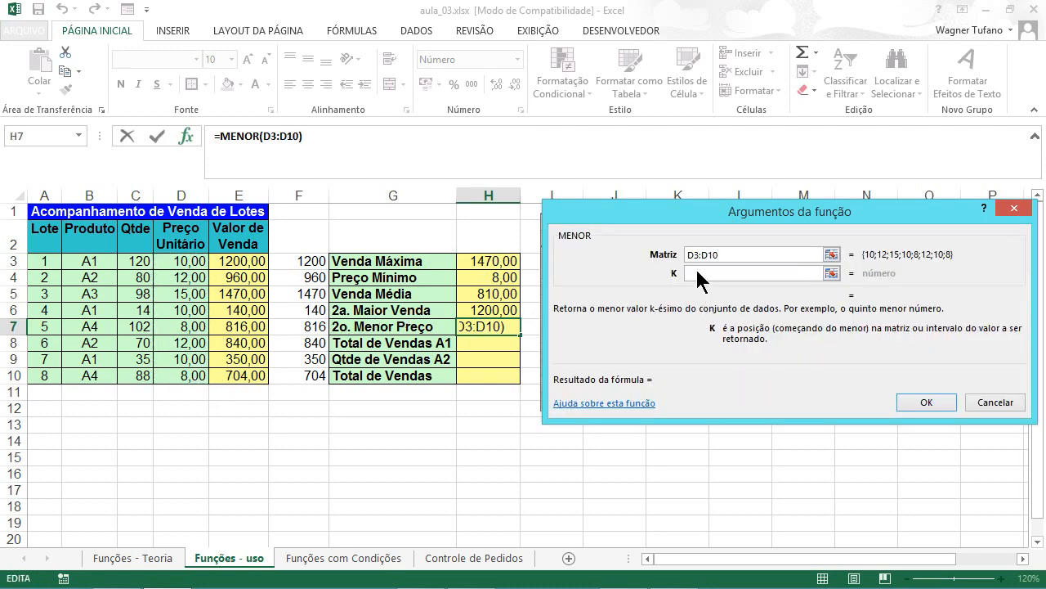
text(2)
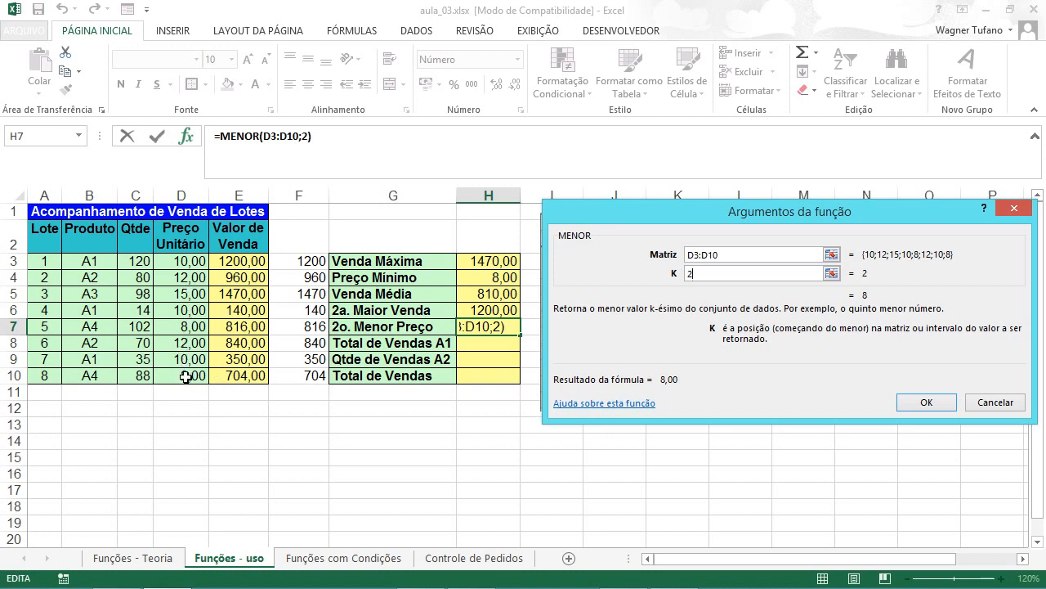
click(926, 403)
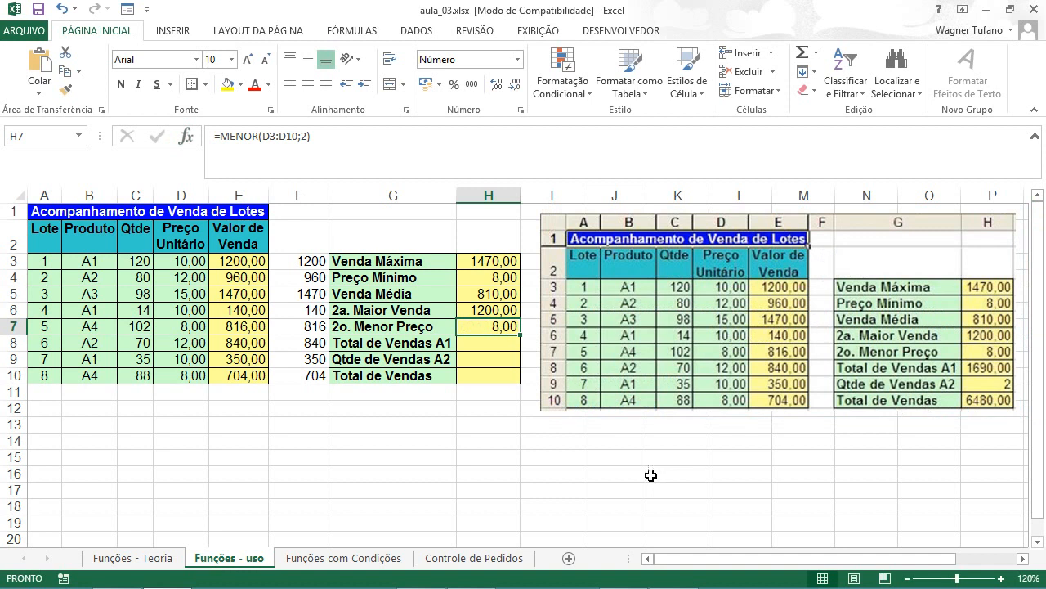
Calculate Total de Vendas in H10 with the SOMA function over the sale values E3:E10
click(475, 374)
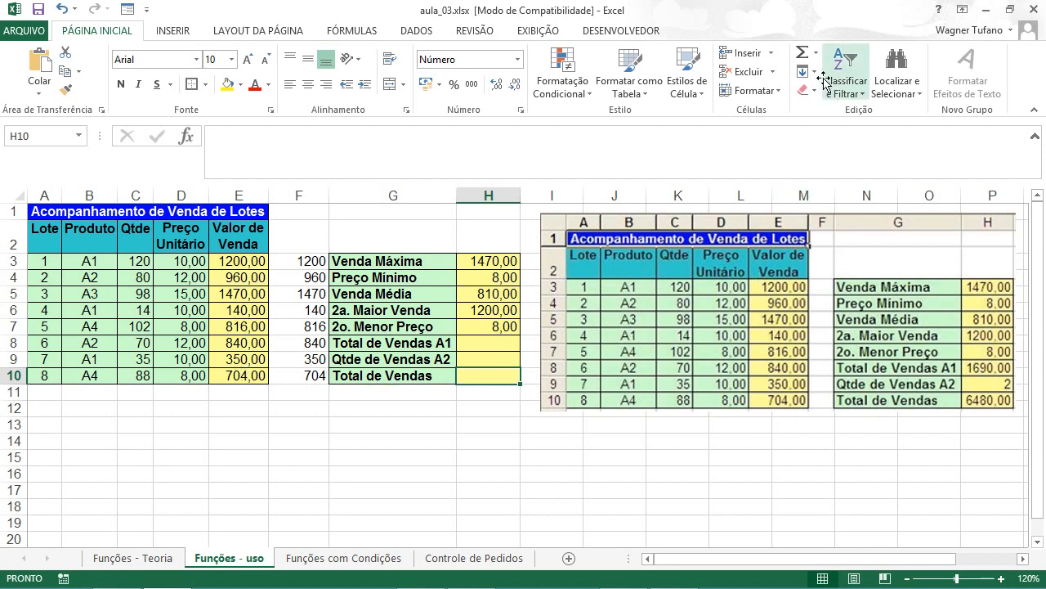
click(802, 54)
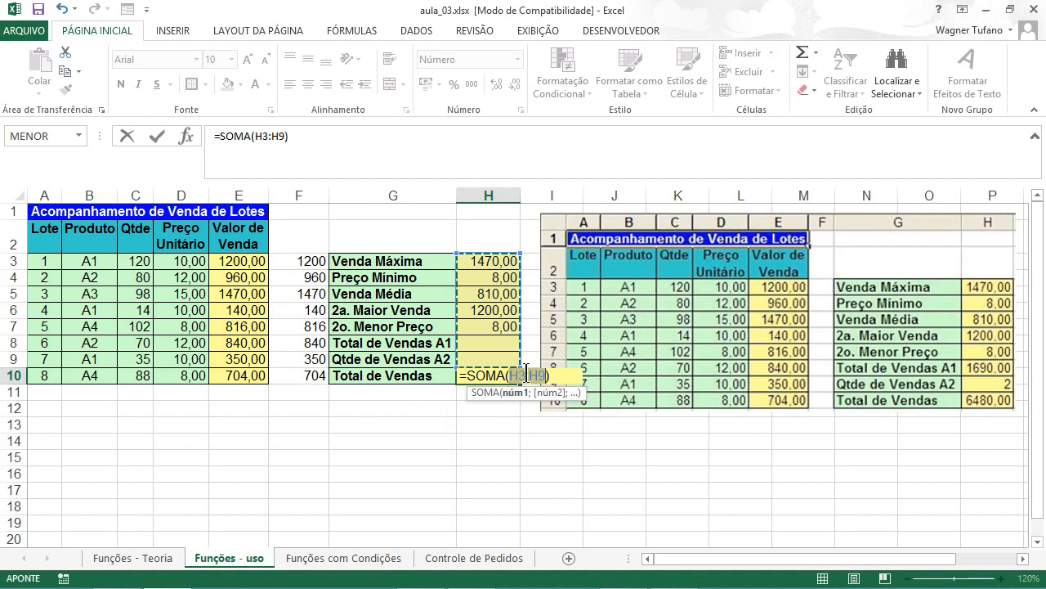
drag(237, 260, 247, 375)
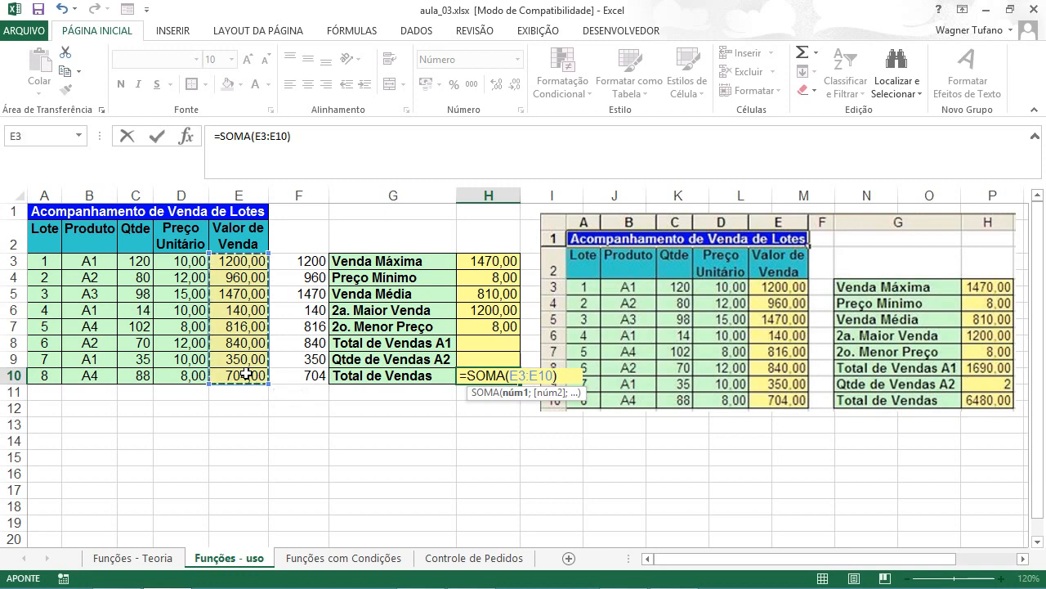
key(Return)
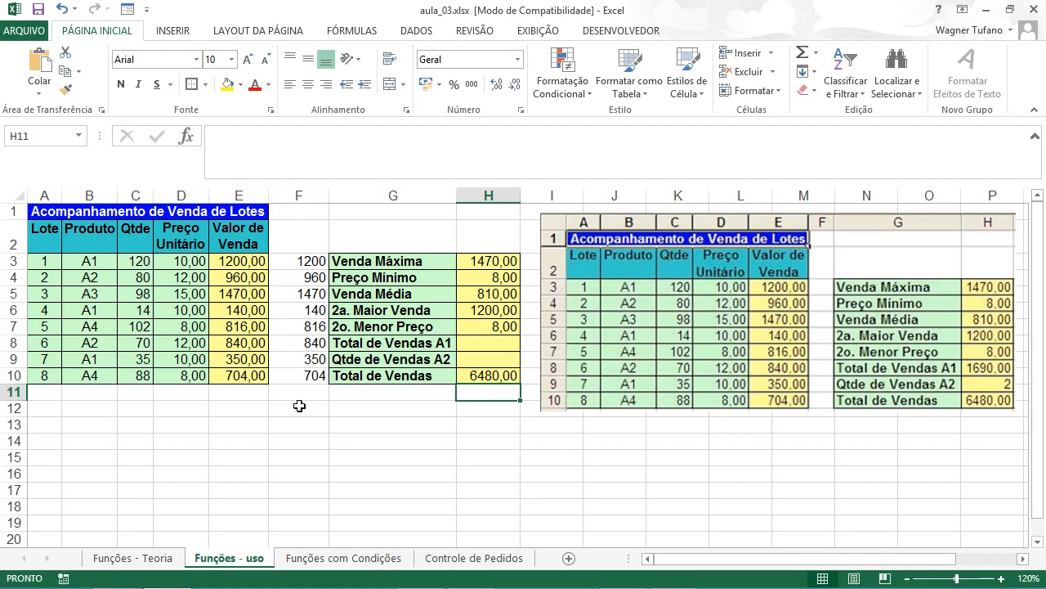
Hide columns E and F
click(238, 194)
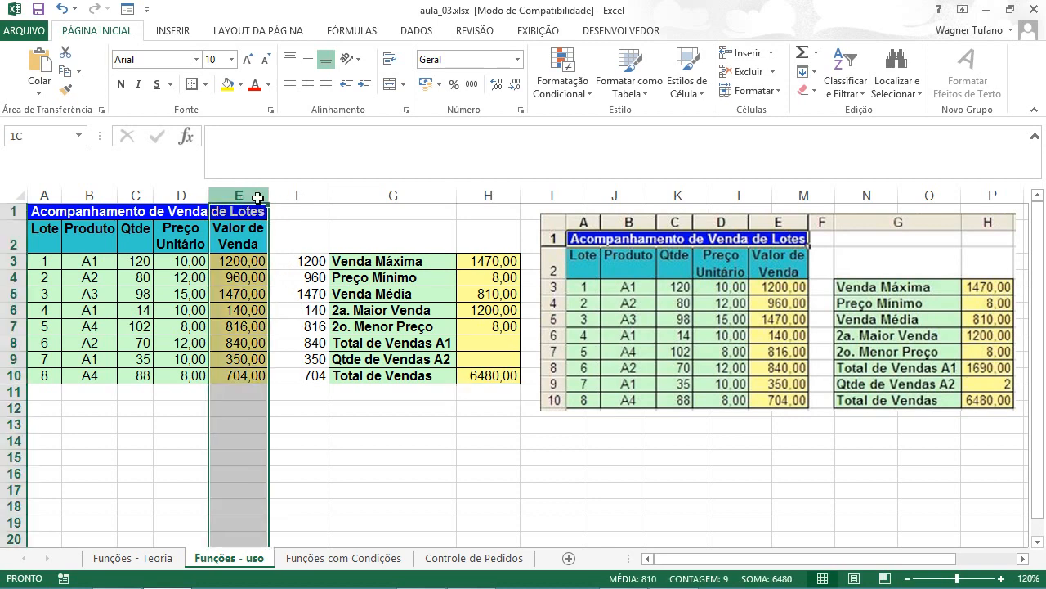
drag(258, 198, 283, 194)
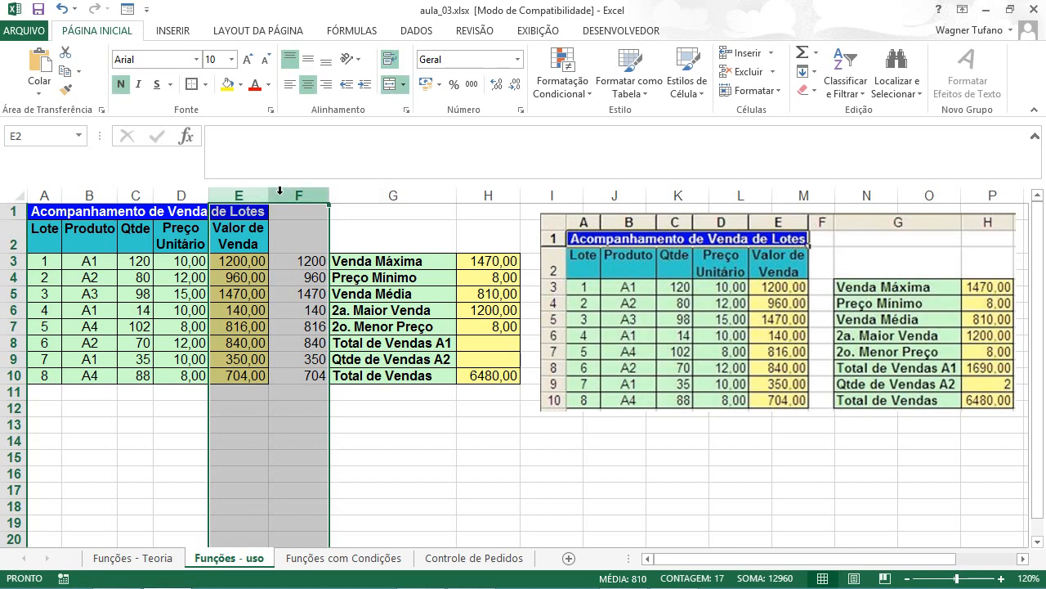
right_click(281, 192)
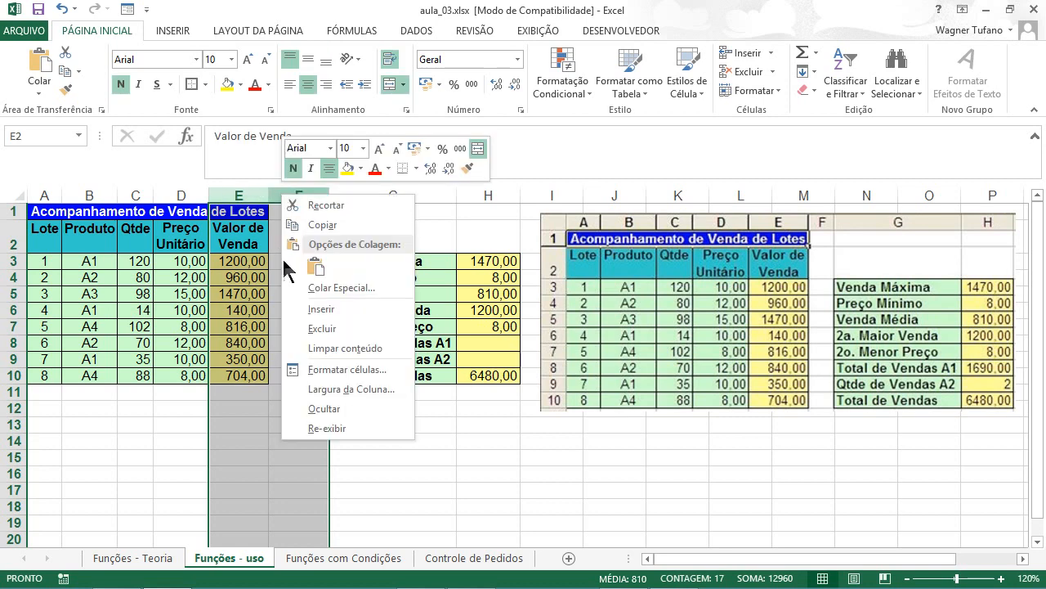
click(324, 408)
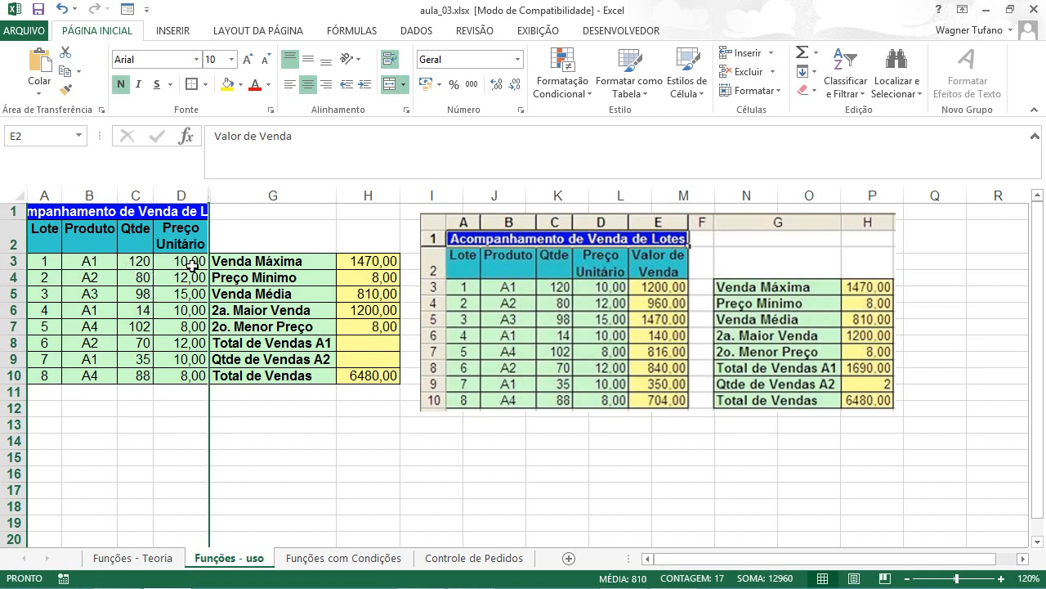
Enter the label "Total c/somarproduto" in G11 and widen column G to fit it
click(267, 396)
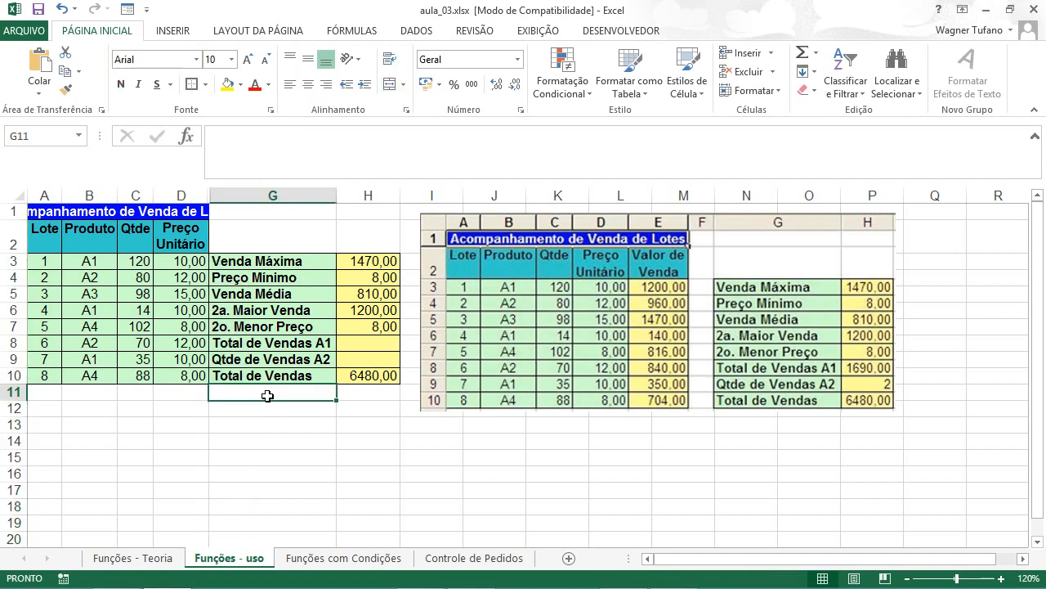
text(To)
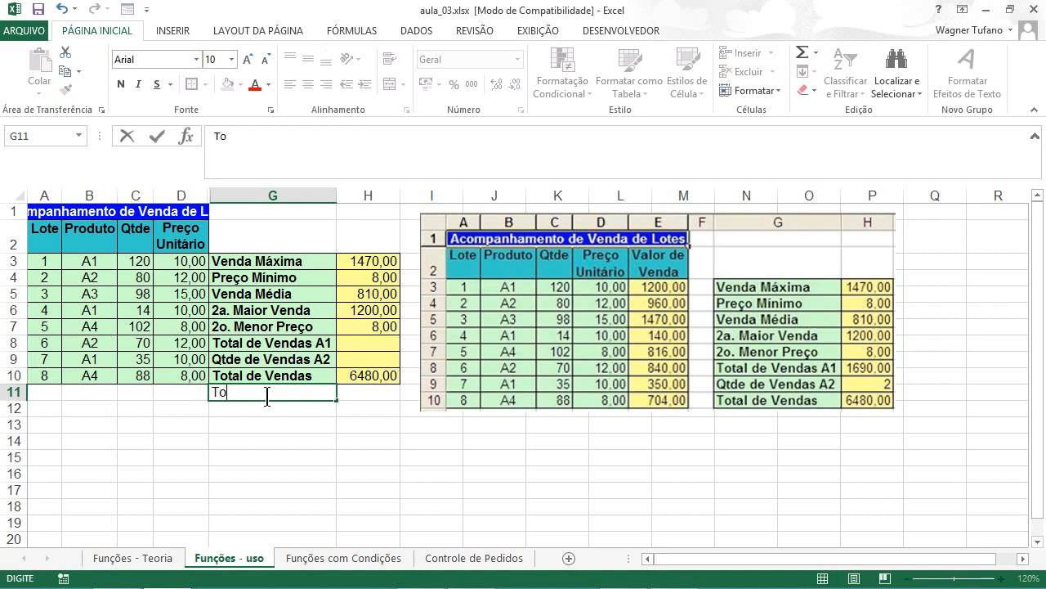
text(tal c/som)
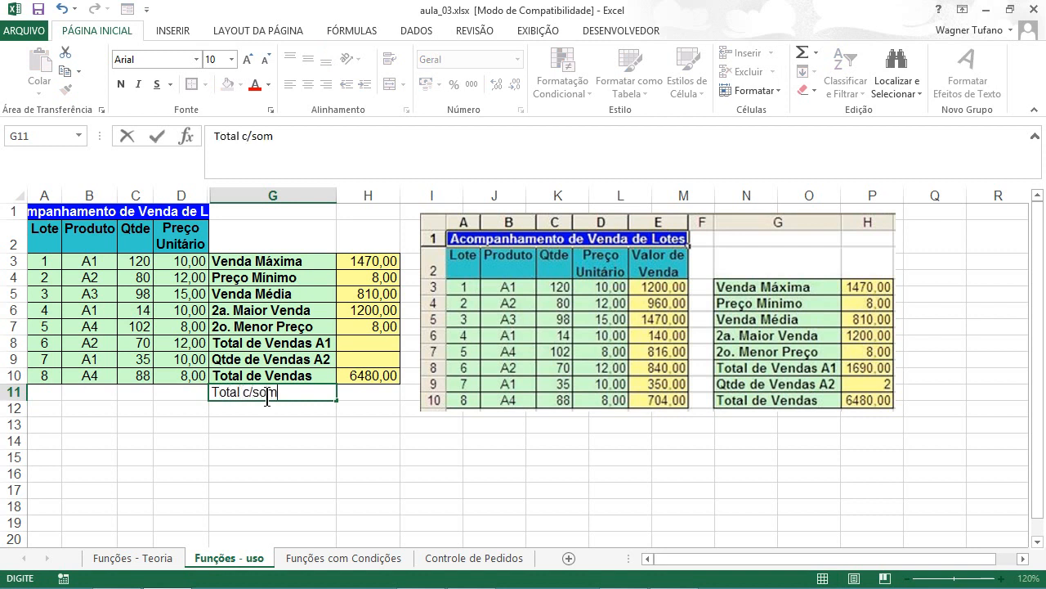
text(arproduto)
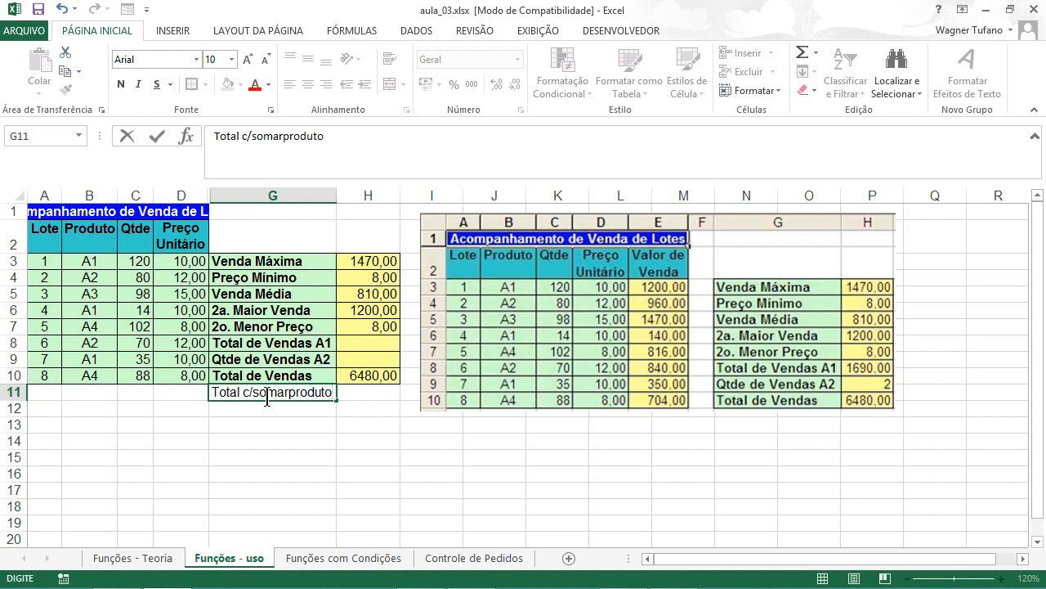
key(Tab)
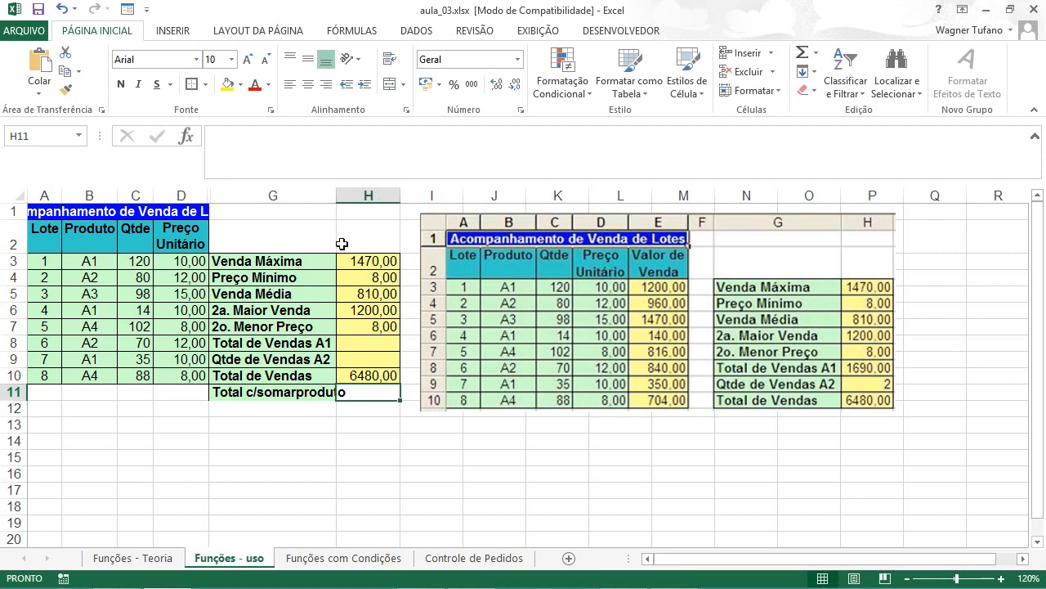
drag(336, 195, 345, 196)
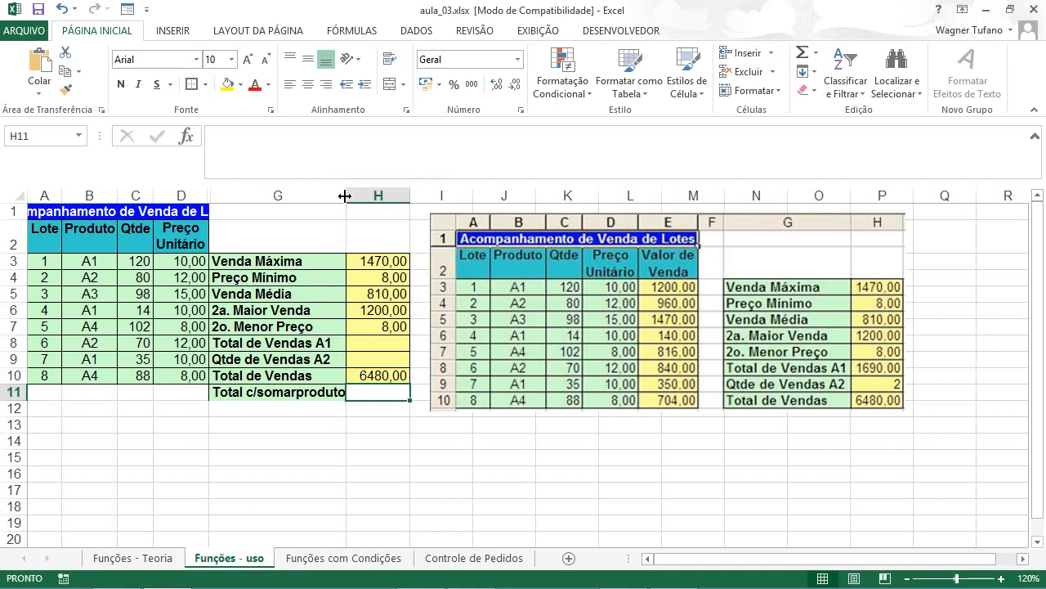
Search the functions for "somar" and insert SOMARPRODUTO in H11
click(189, 137)
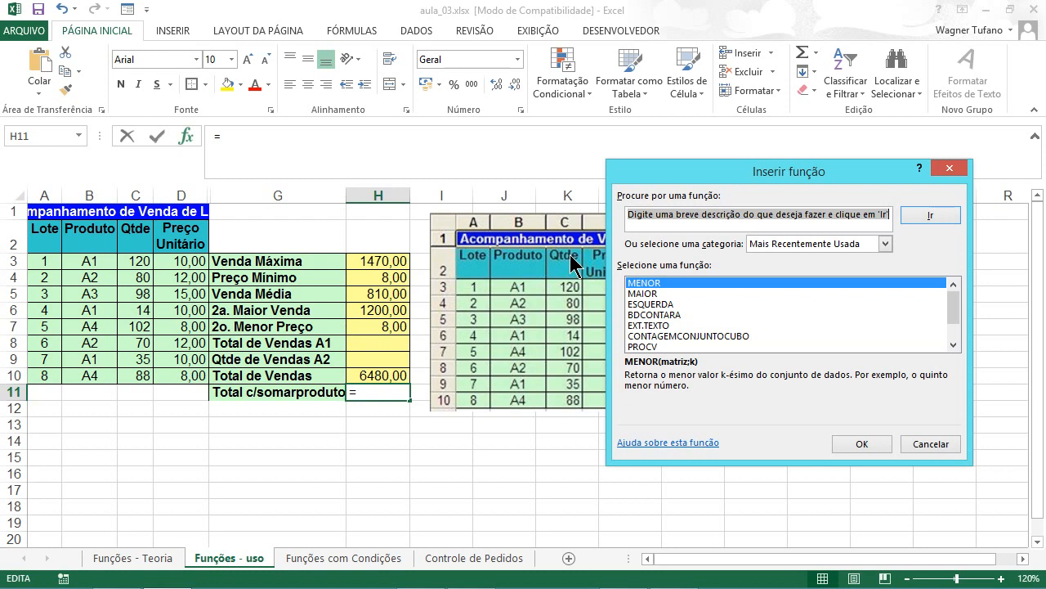
text(somar)
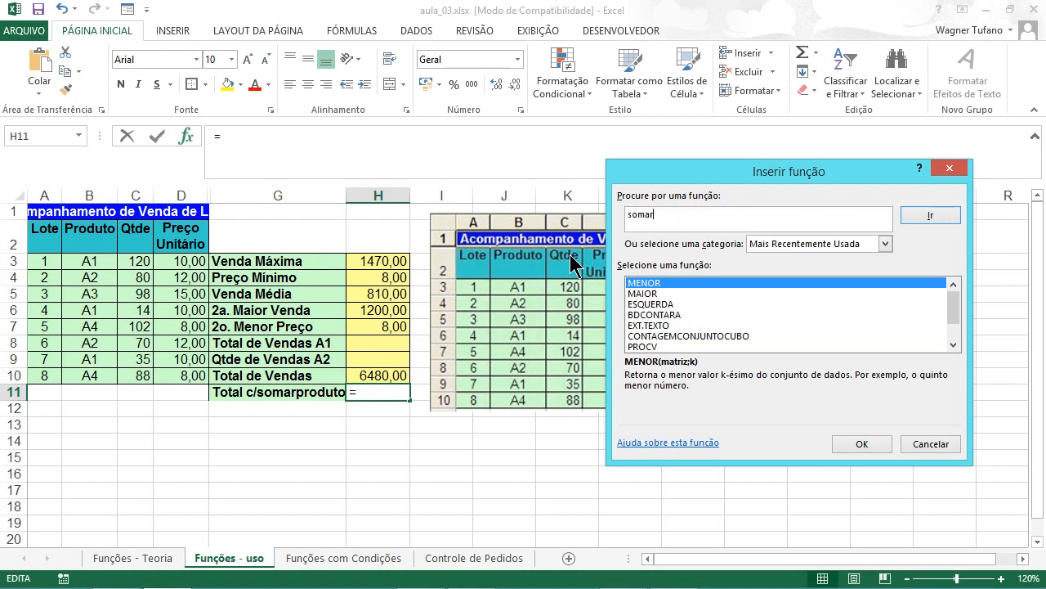
key(Return)
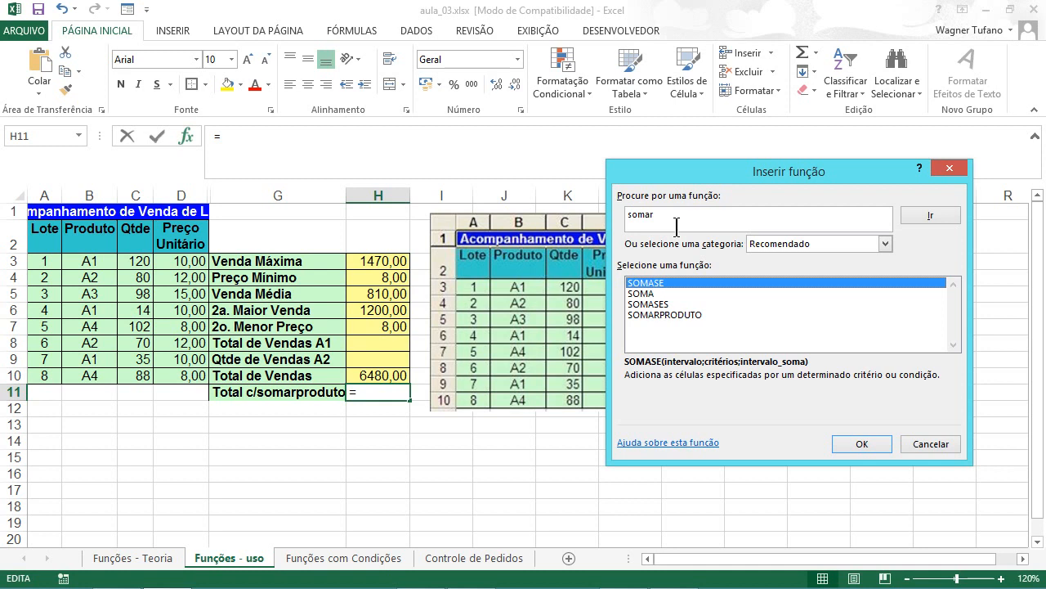
click(664, 316)
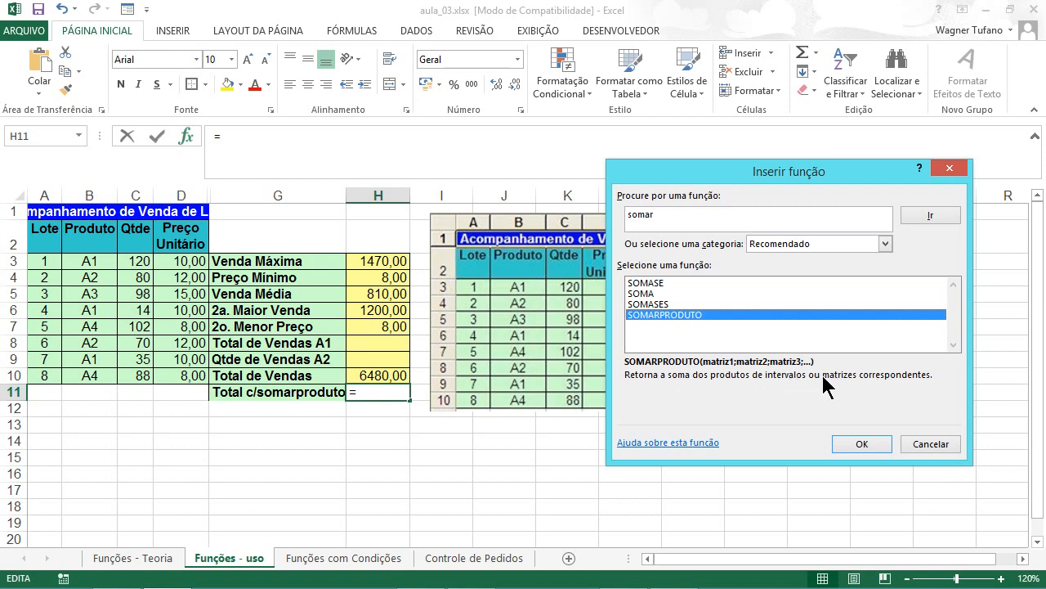
click(864, 441)
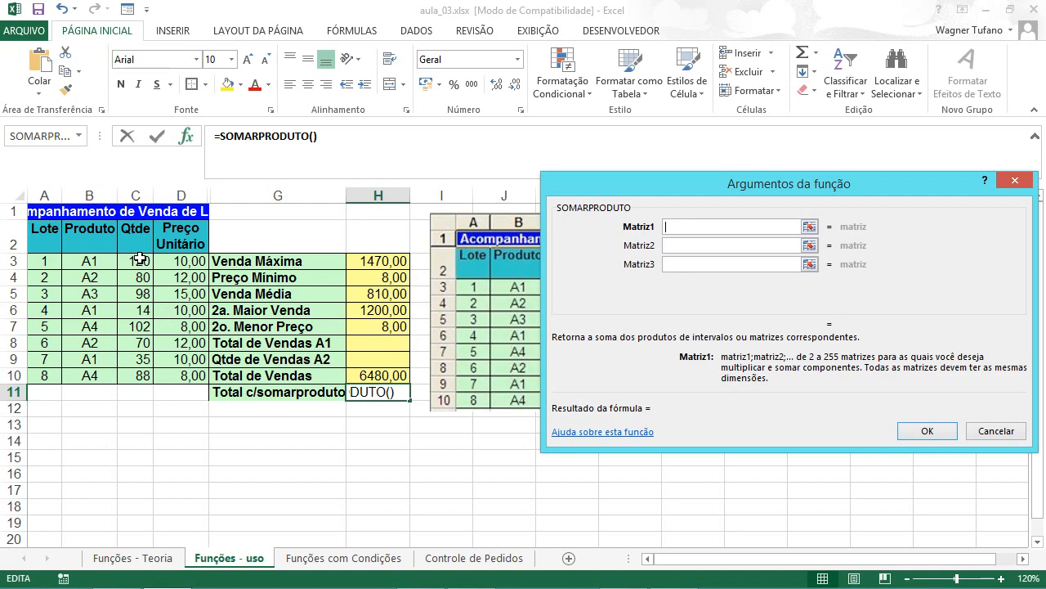
Complete the SOMARPRODUTO function in H11 with the quantities C3:C10 as Matriz1 and the unit prices D3:D10 as Matriz2
drag(140, 258, 132, 378)
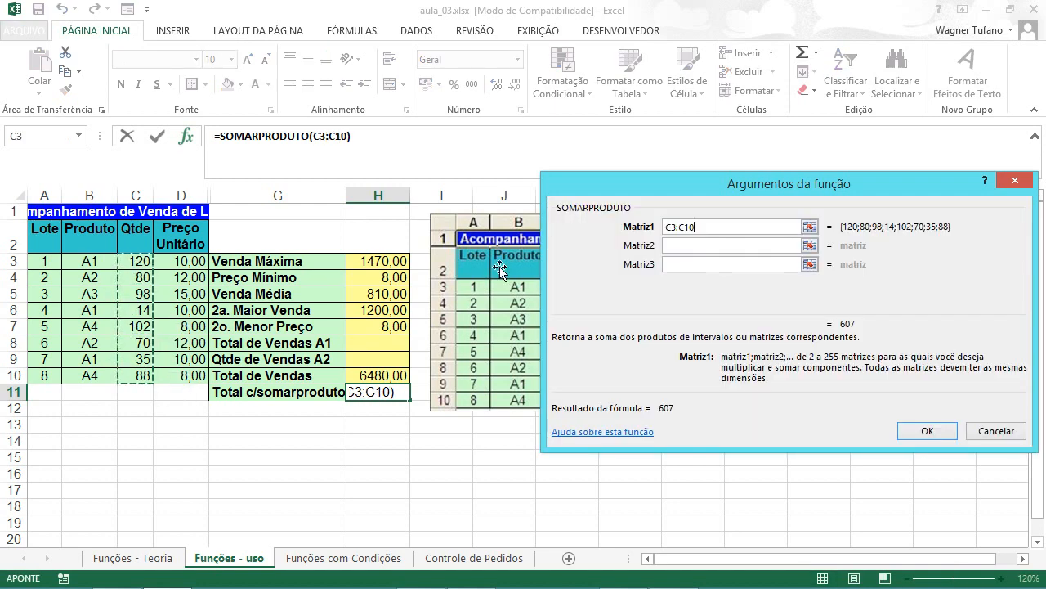
click(667, 245)
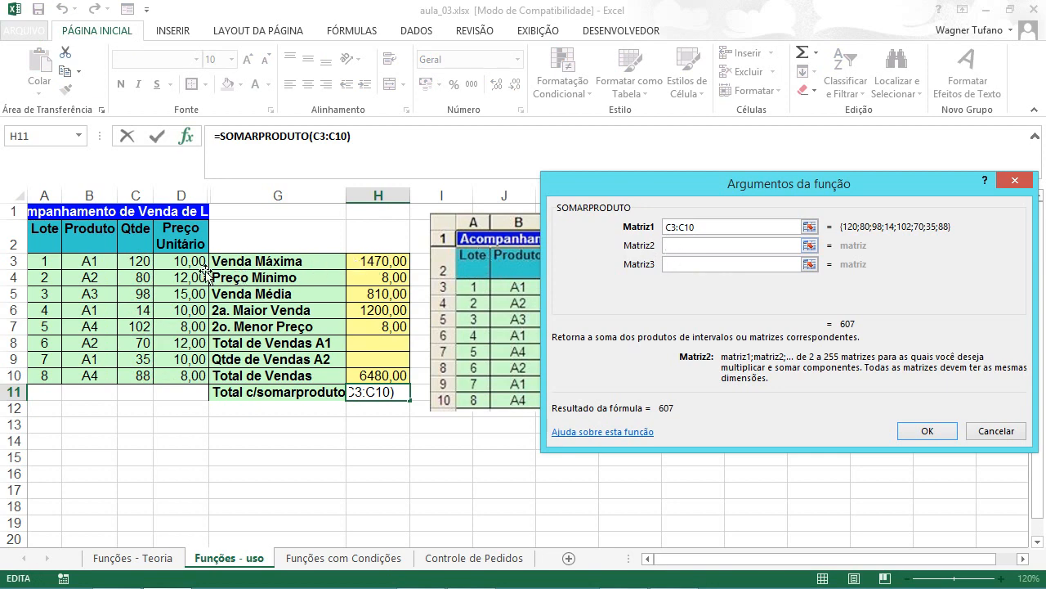
drag(182, 264, 188, 375)
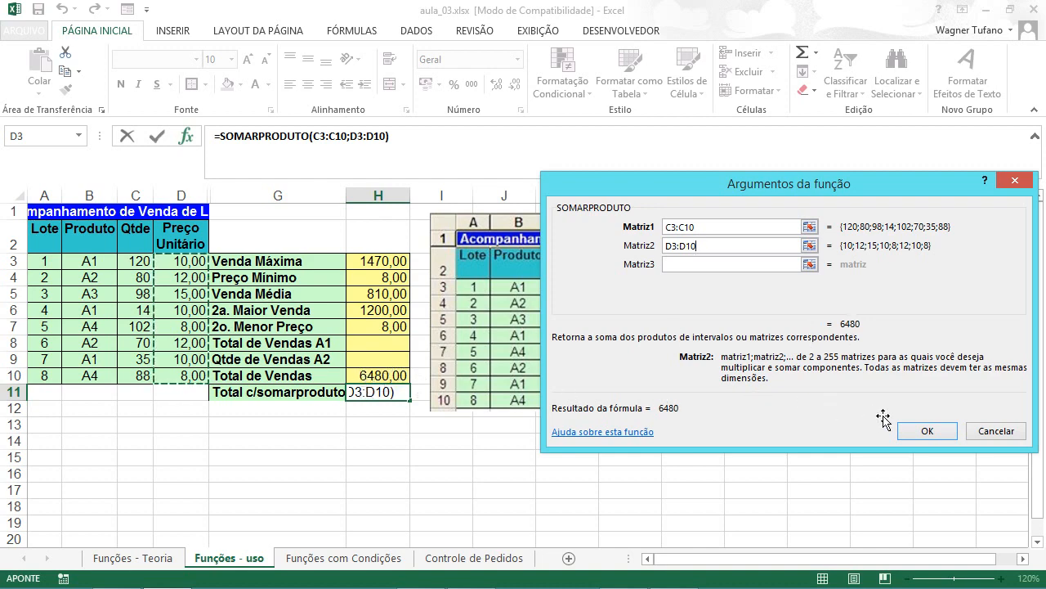
click(926, 432)
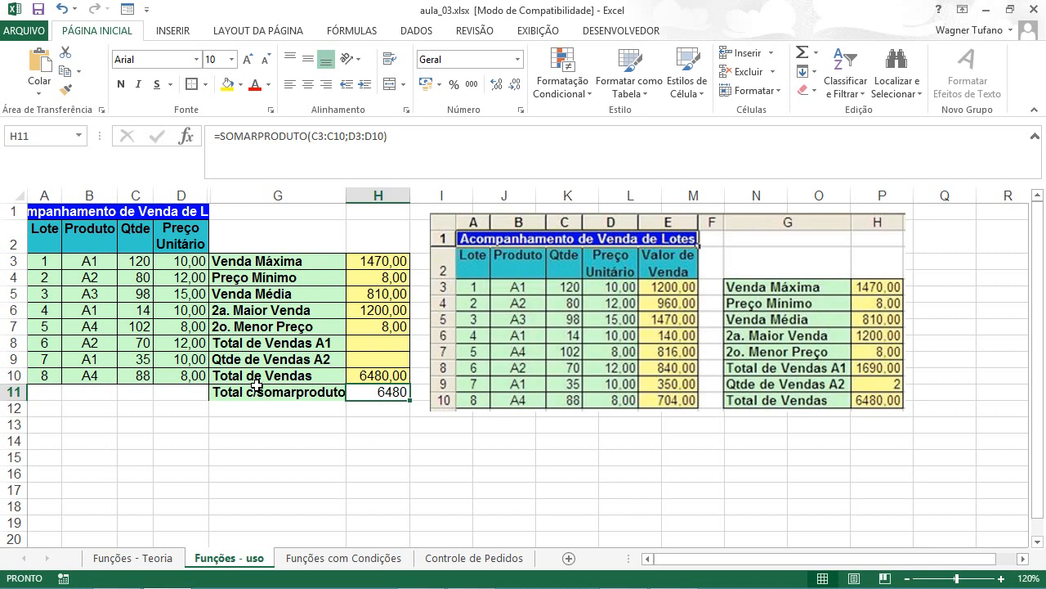
Copy the cell formatting of H10 onto the SOMARPRODUTO total in H11
click(372, 375)
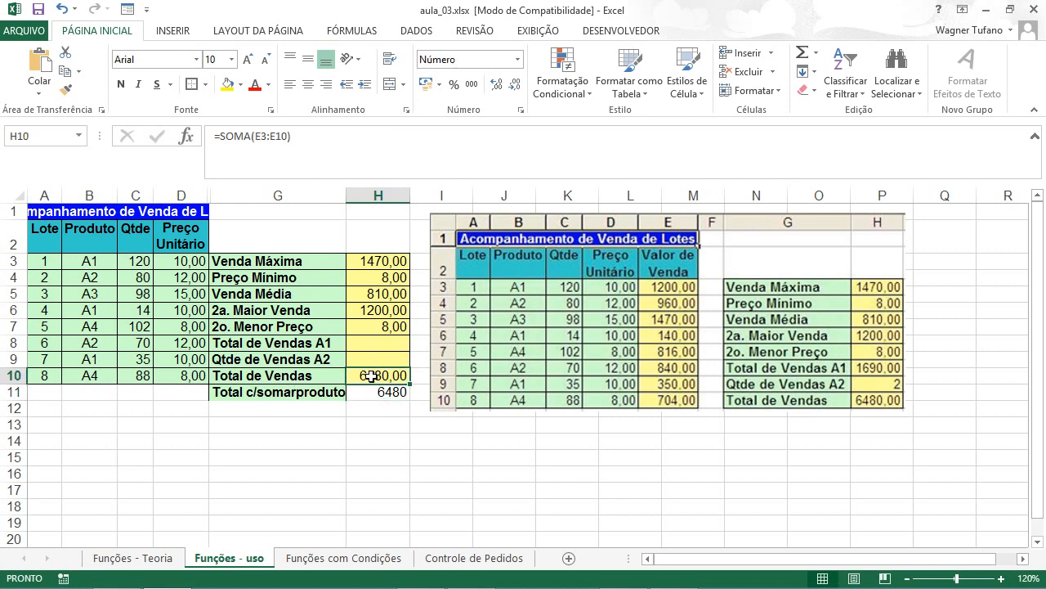
click(64, 90)
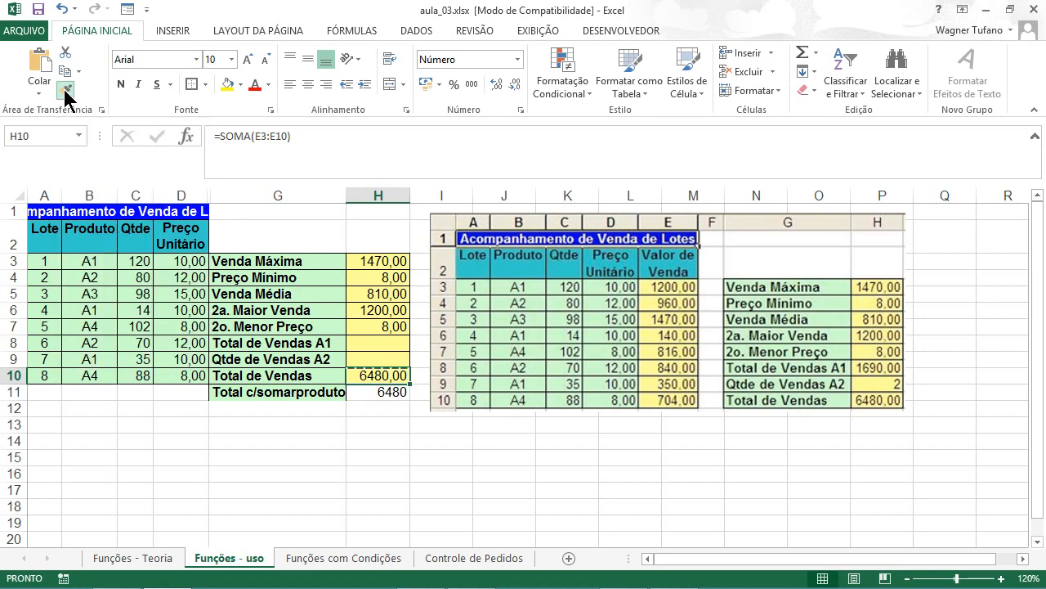
click(360, 391)
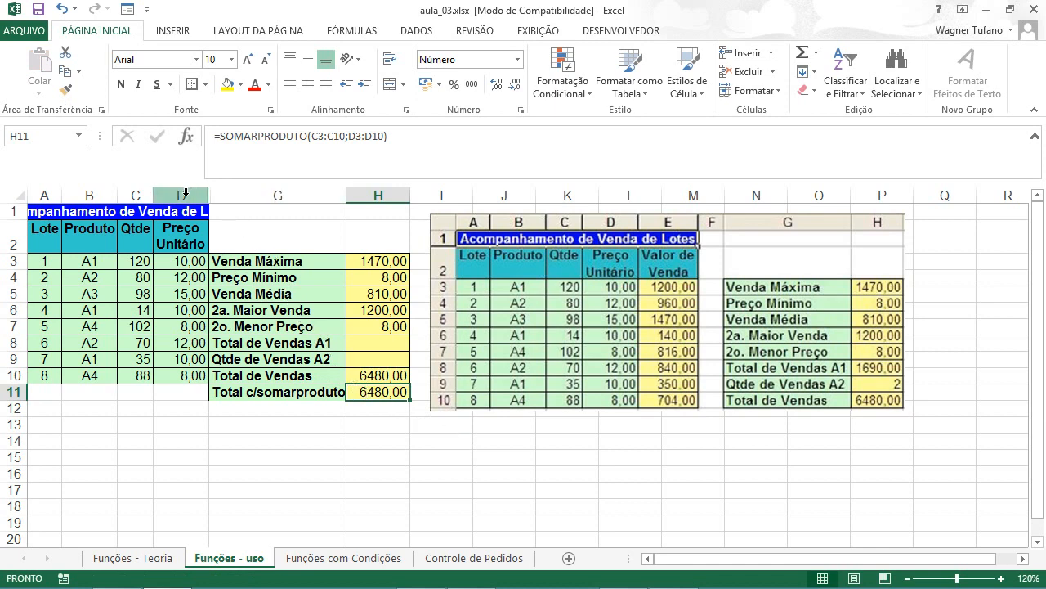
Unhide columns E and F between columns D and G
drag(185, 193, 233, 195)
right_click(233, 196)
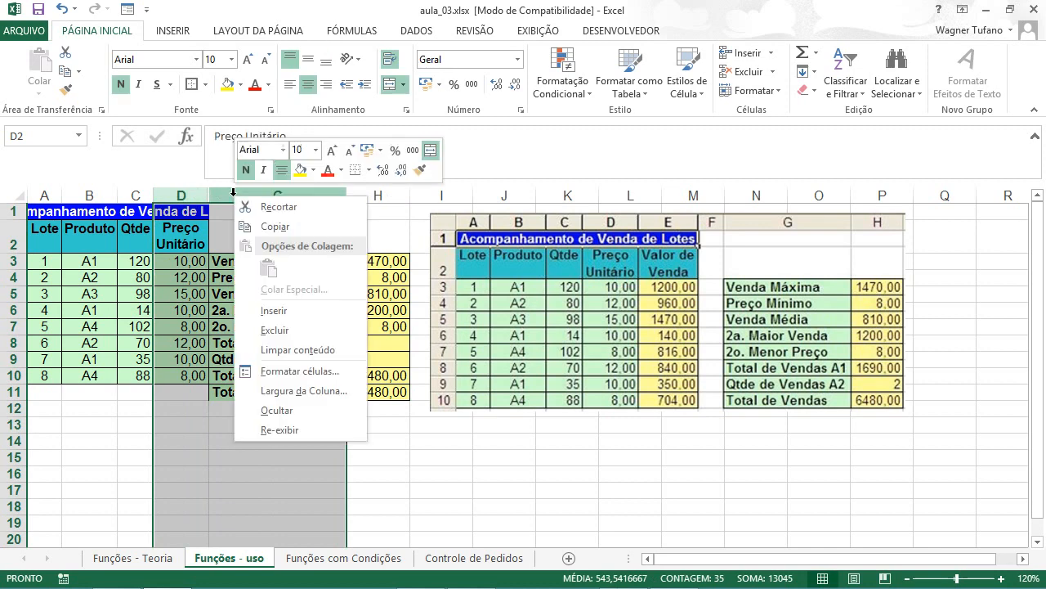
click(288, 430)
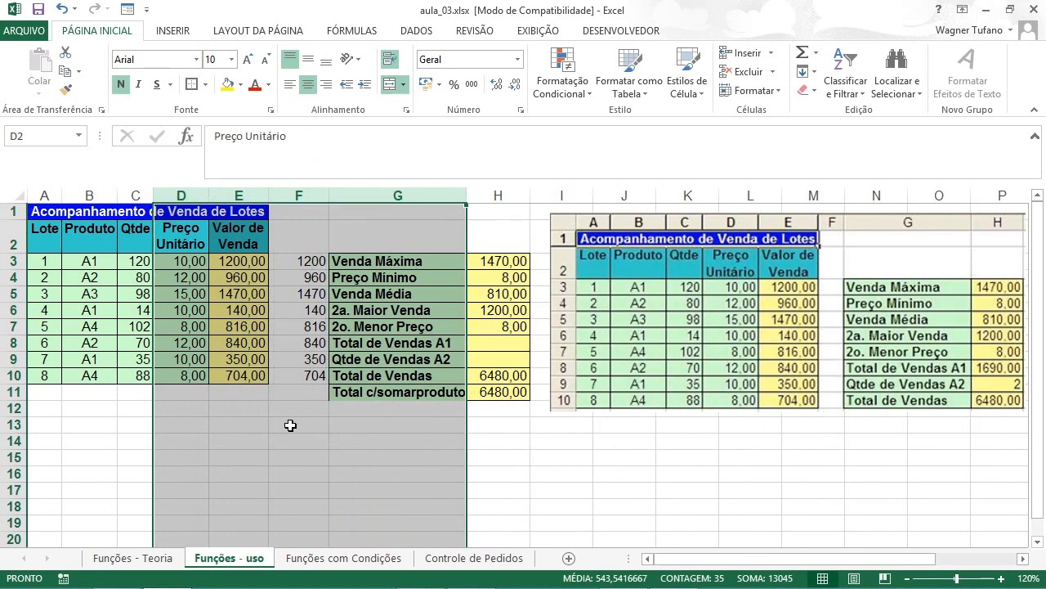
click(557, 471)
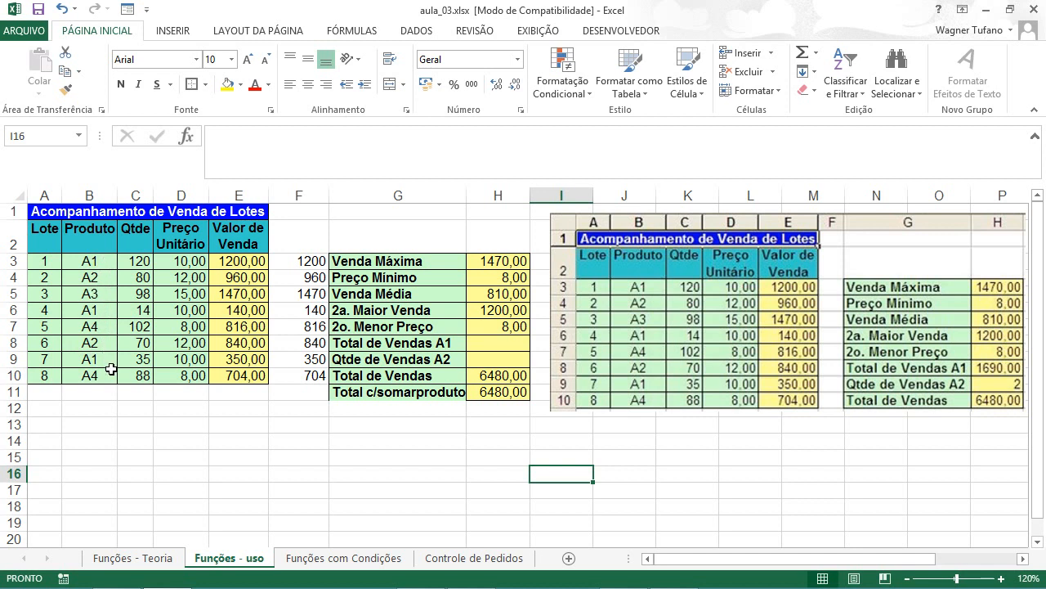
Search the functions for "contar", review the counting functions' descriptions, and insert CONT.SE in H9 for Qtde de Vendas A2
click(482, 362)
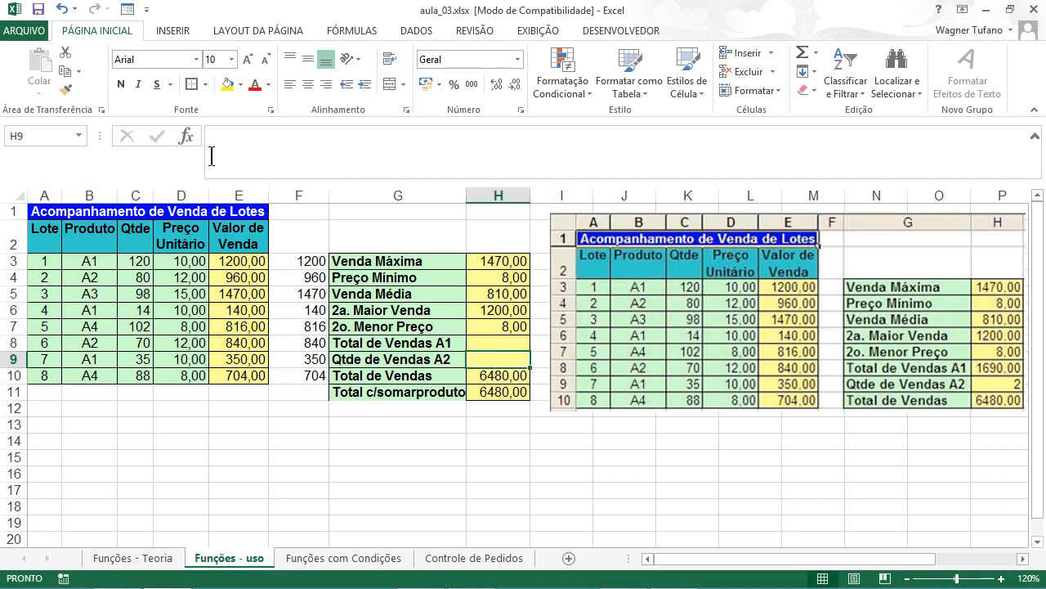
click(186, 135)
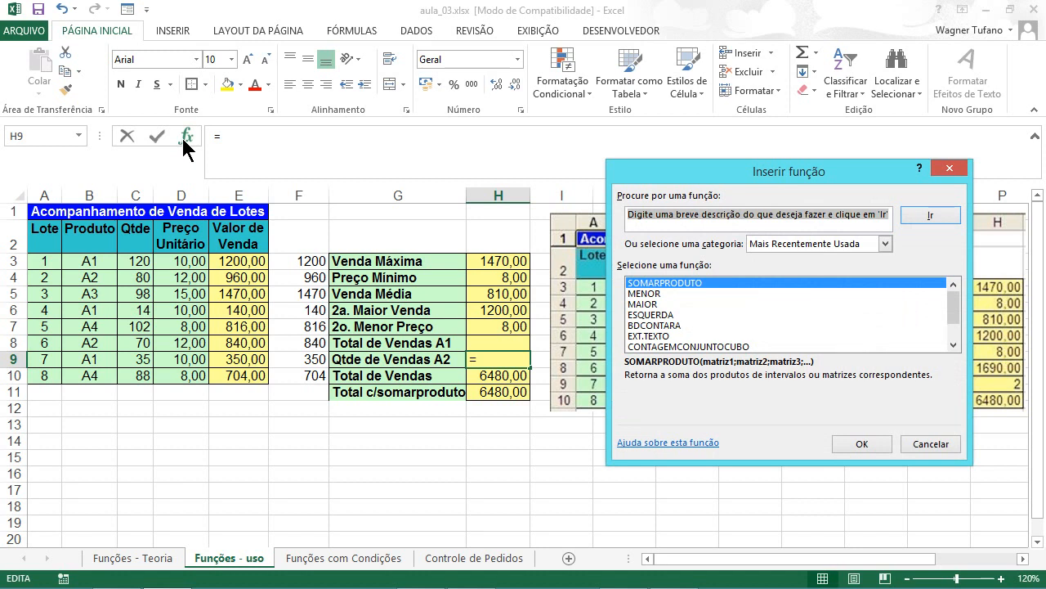
text(contar)
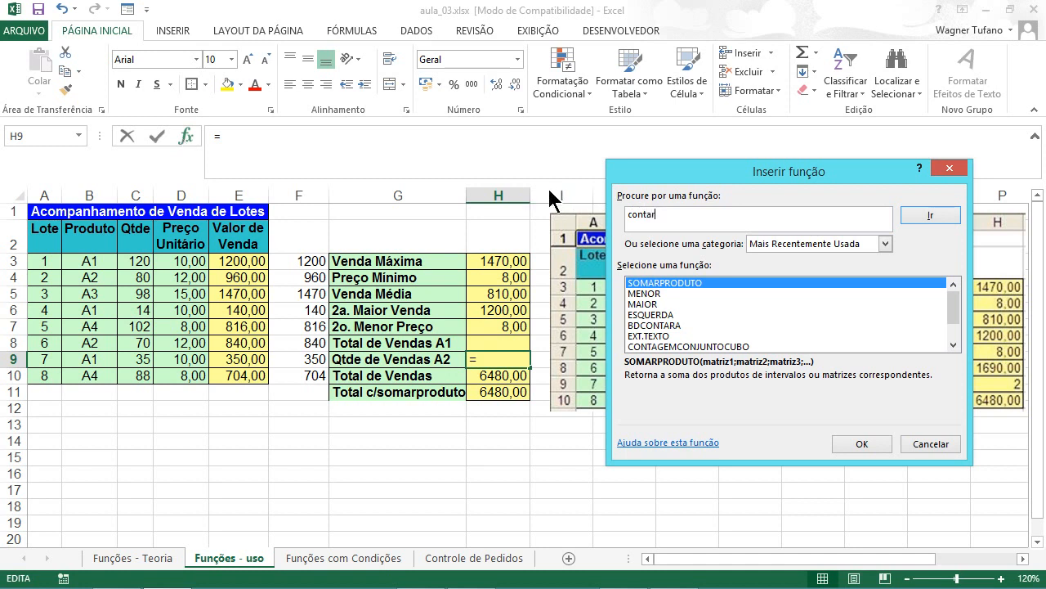
key(Return)
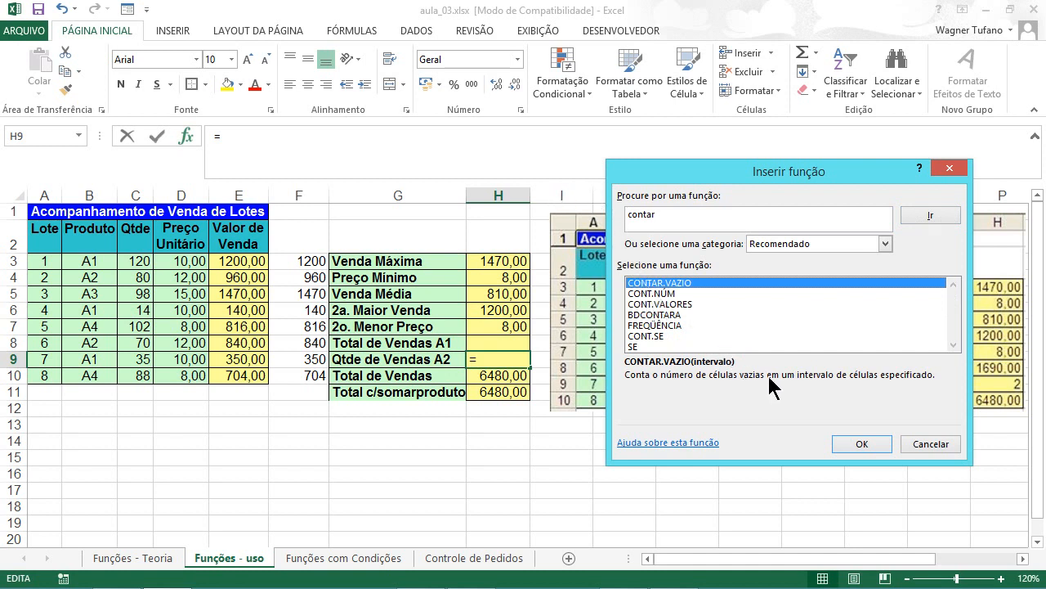
click(645, 294)
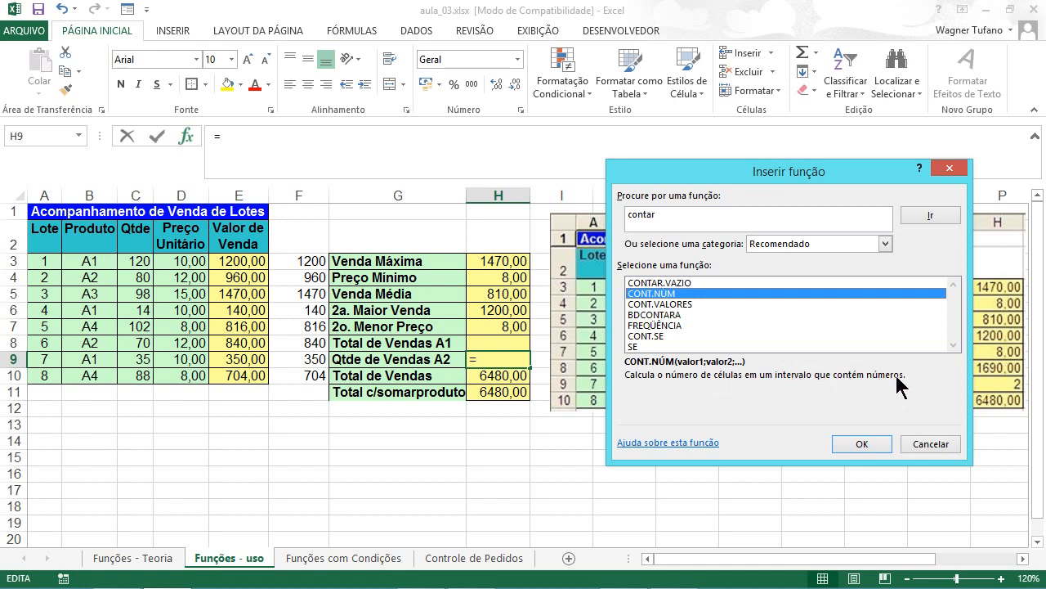
click(671, 306)
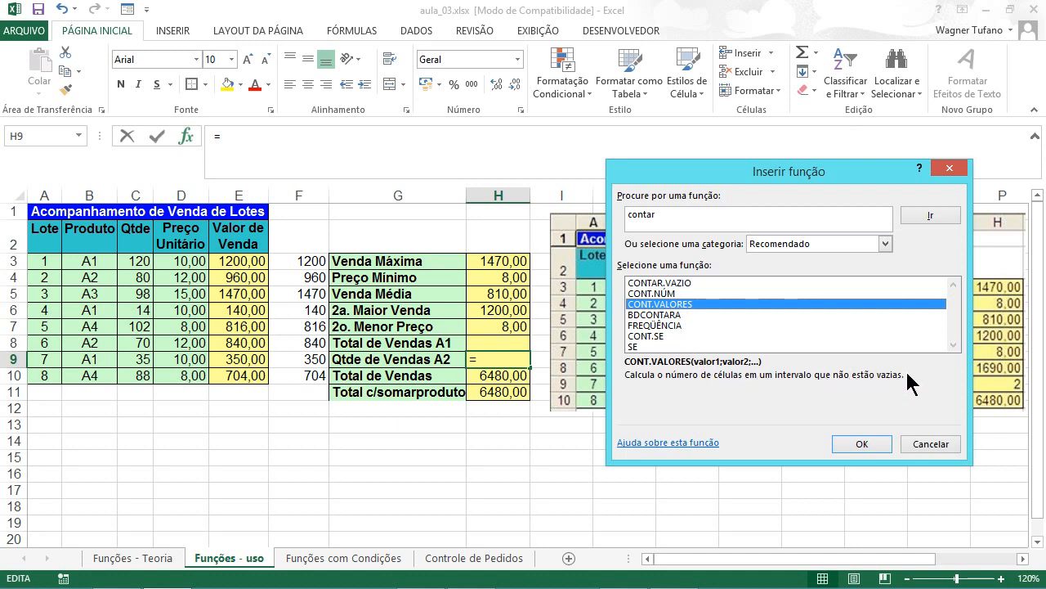
click(672, 316)
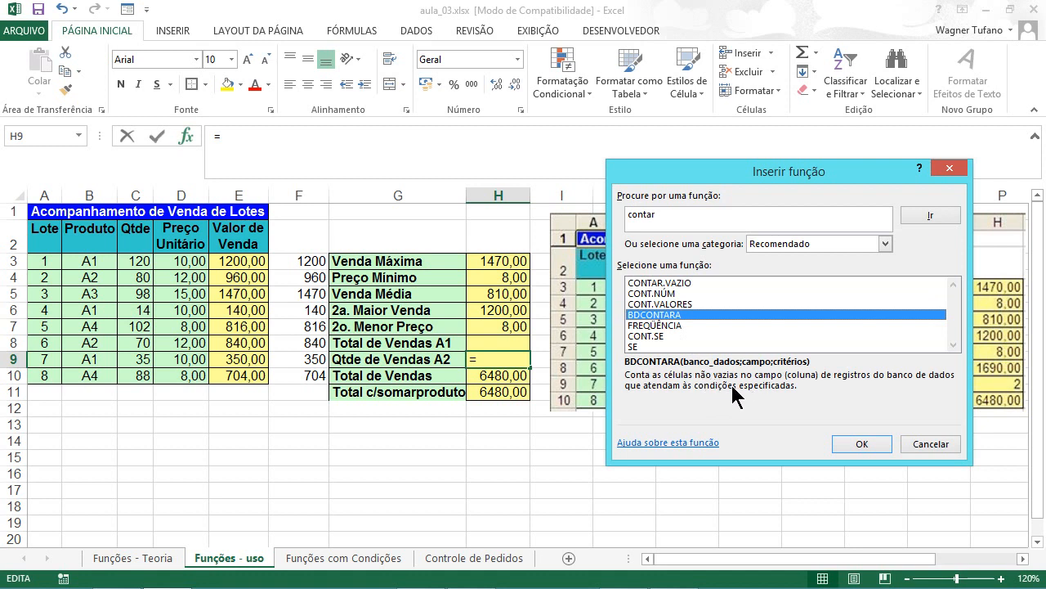
click(671, 326)
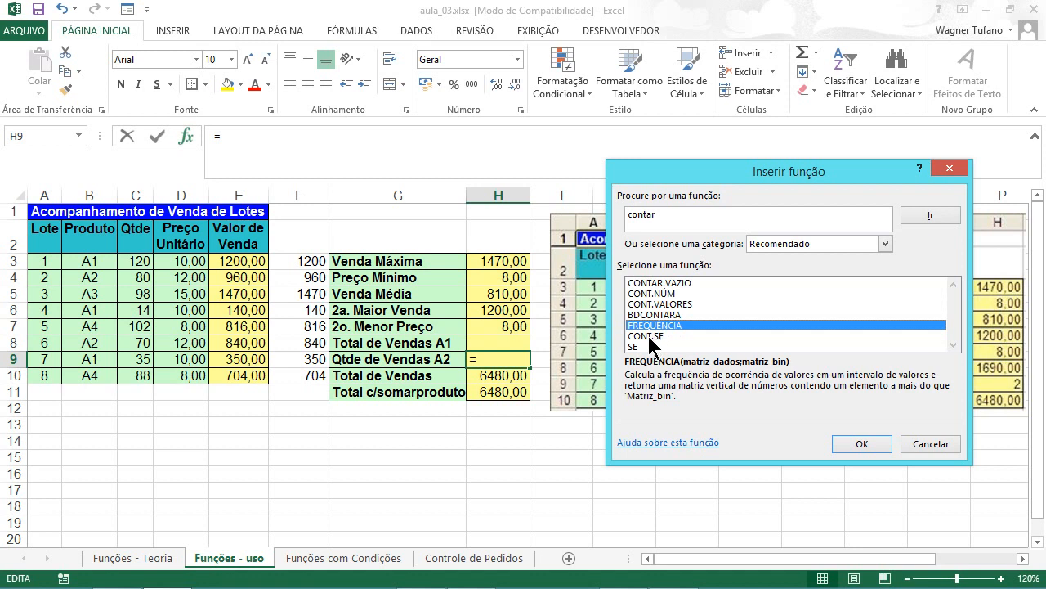
click(651, 336)
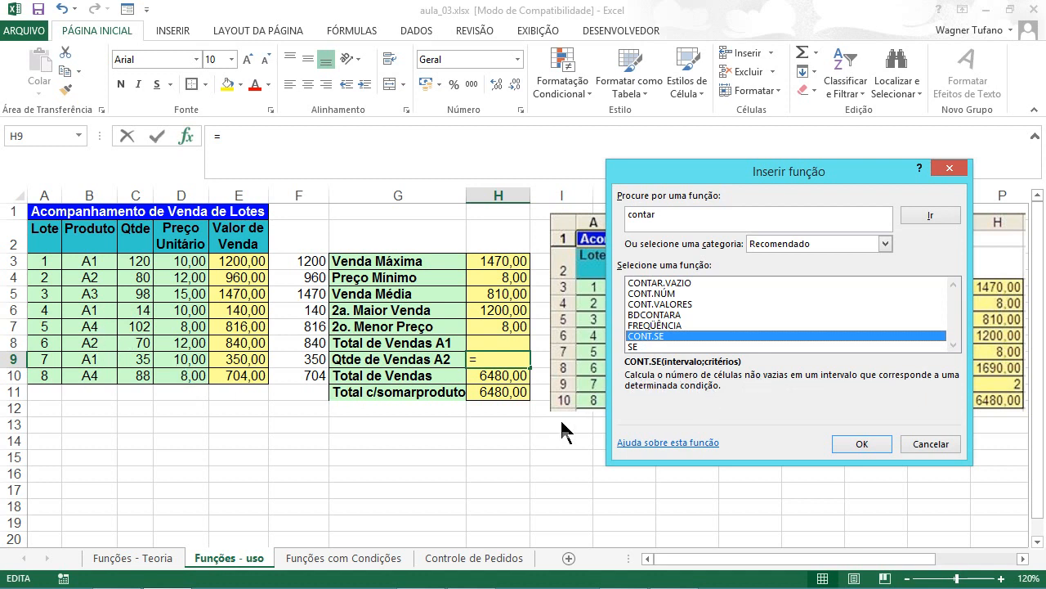
click(860, 446)
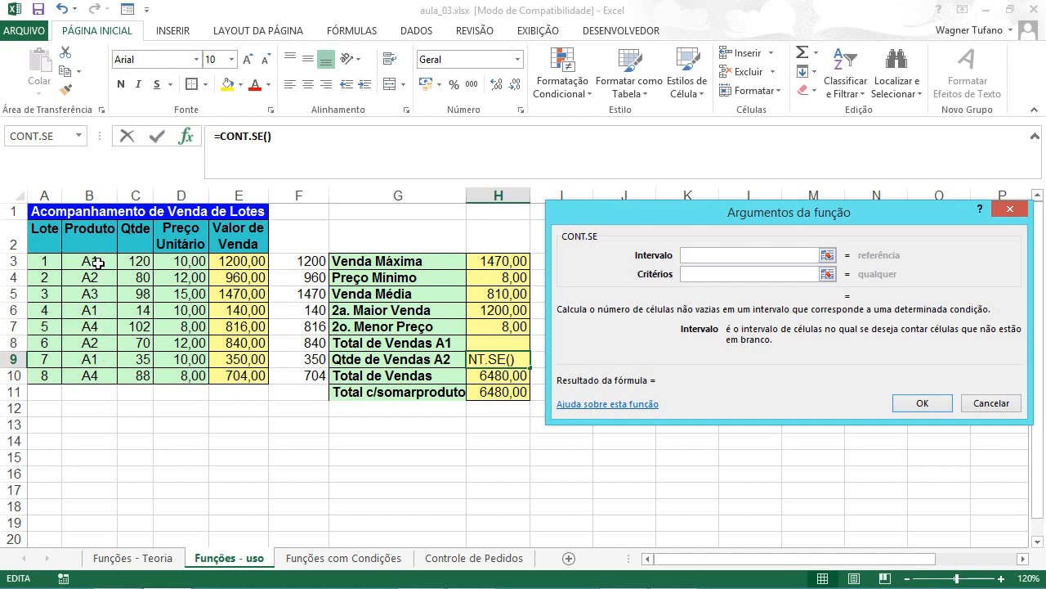
Complete the CONT.SE function in H9 with the products B3:B10 as Intervalo and "a2" in quotation marks as Critérios
drag(96, 261, 96, 374)
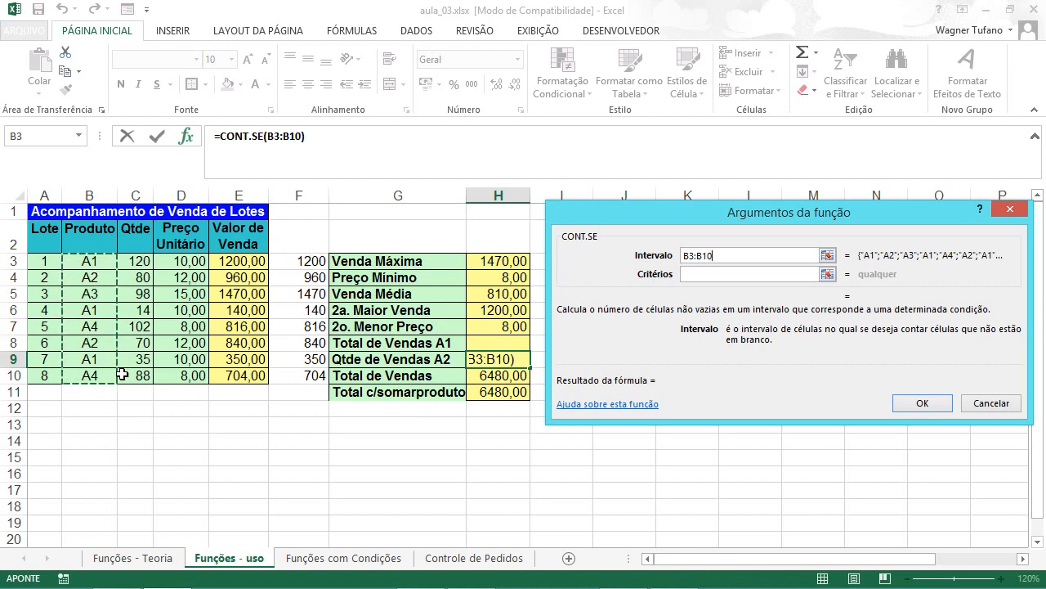
click(688, 275)
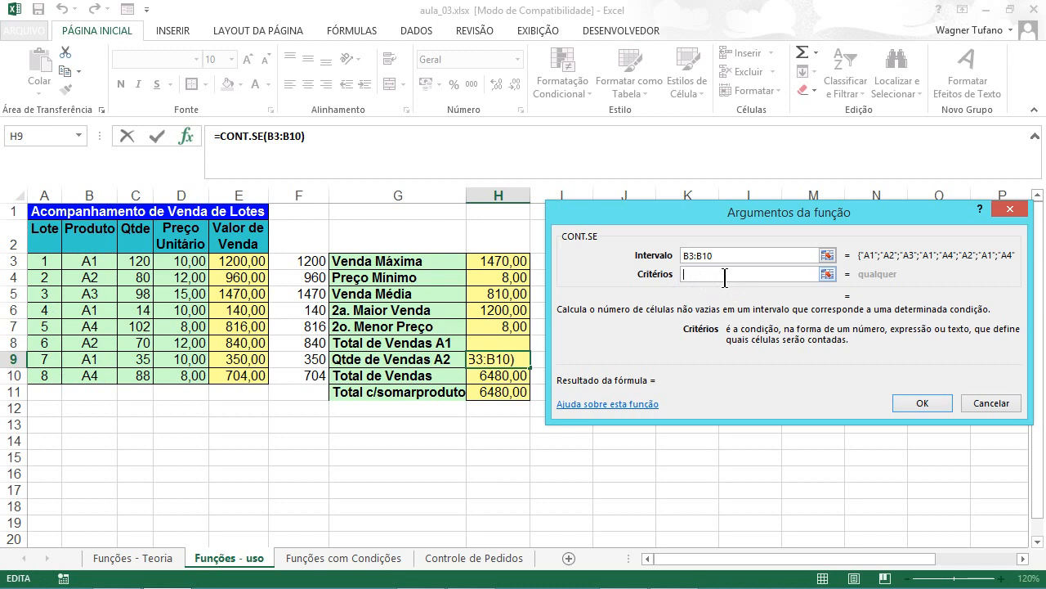
text(a2)
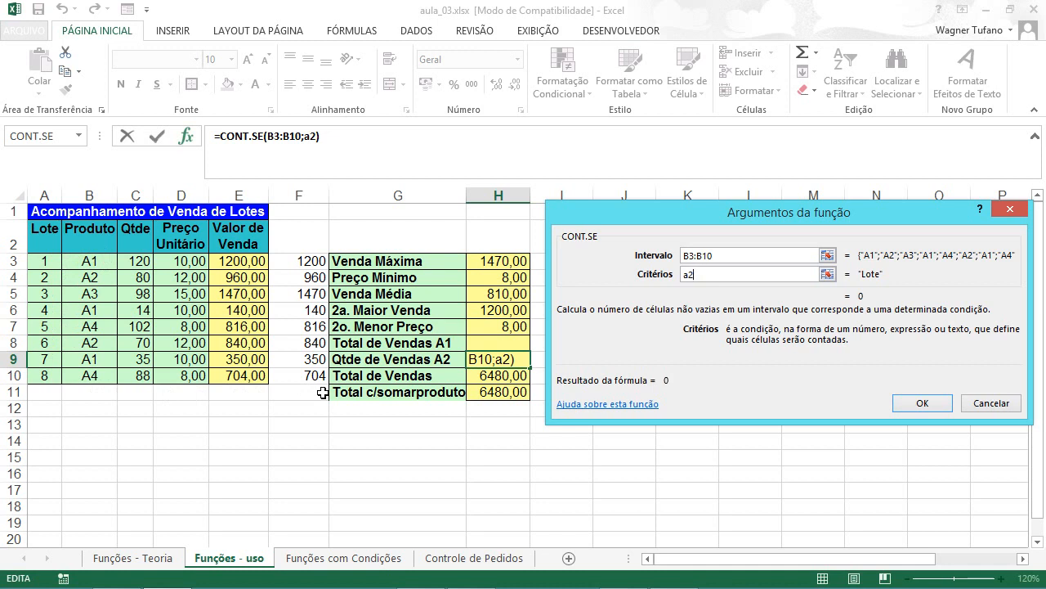
text(")
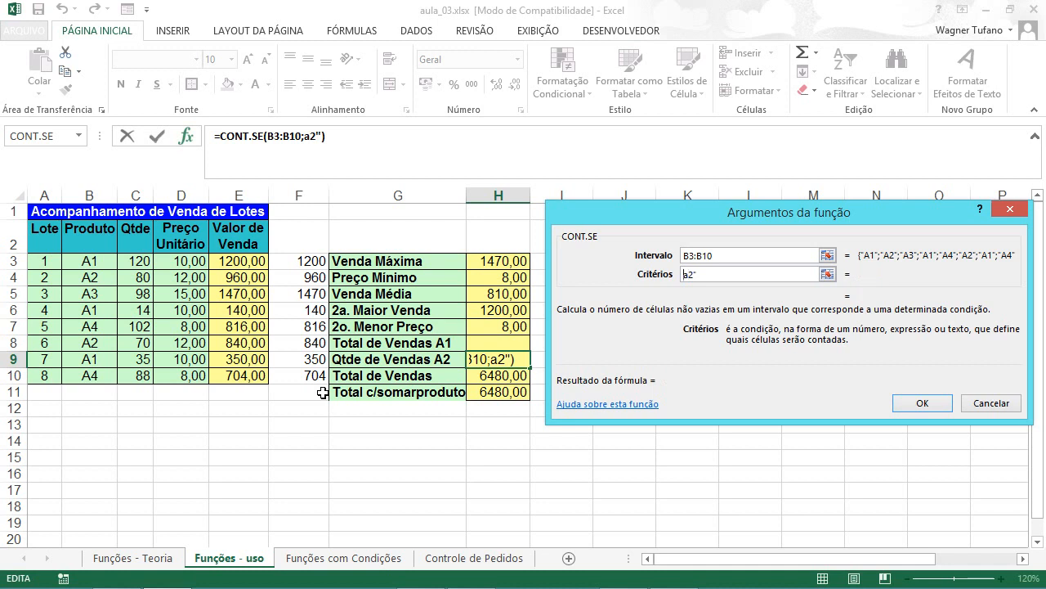
key(Home)
text(")
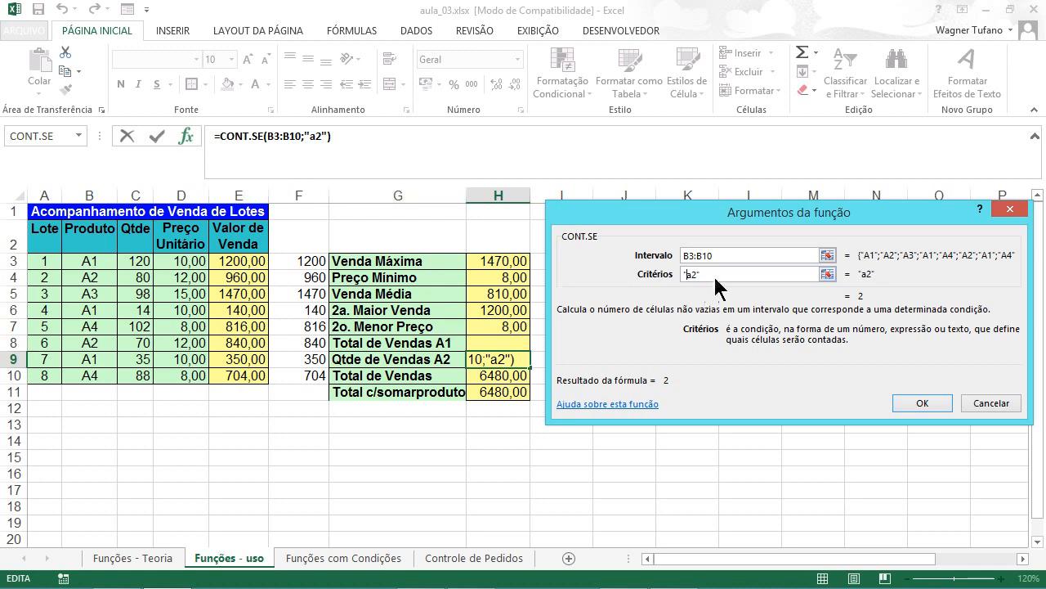
click(686, 273)
click(919, 402)
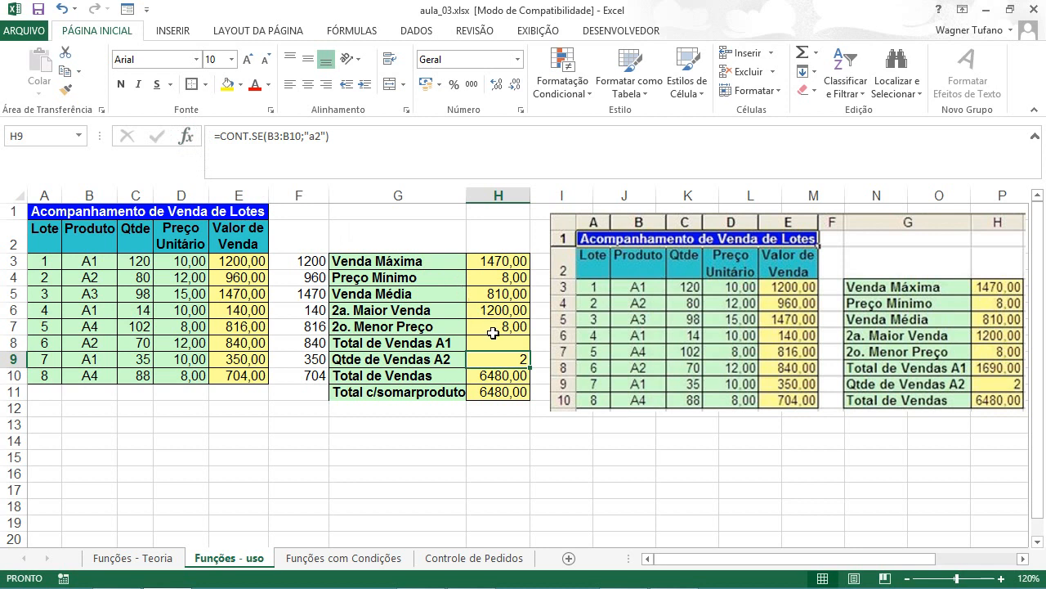
Search the functions for "somar" and insert SOMASE in H8 for Total de Vendas A1
click(494, 342)
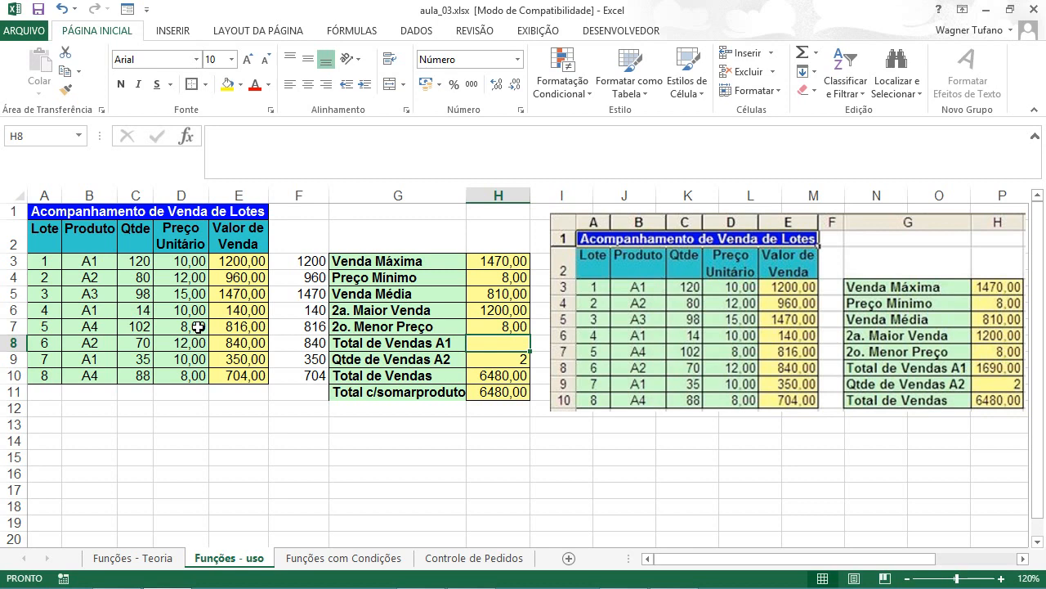
click(186, 137)
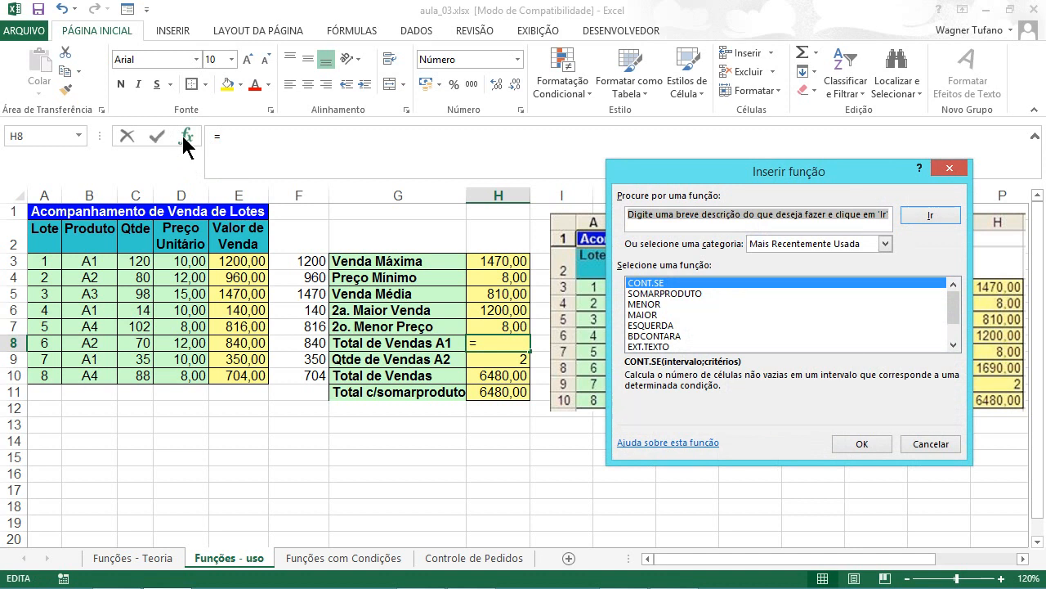
text(soma)
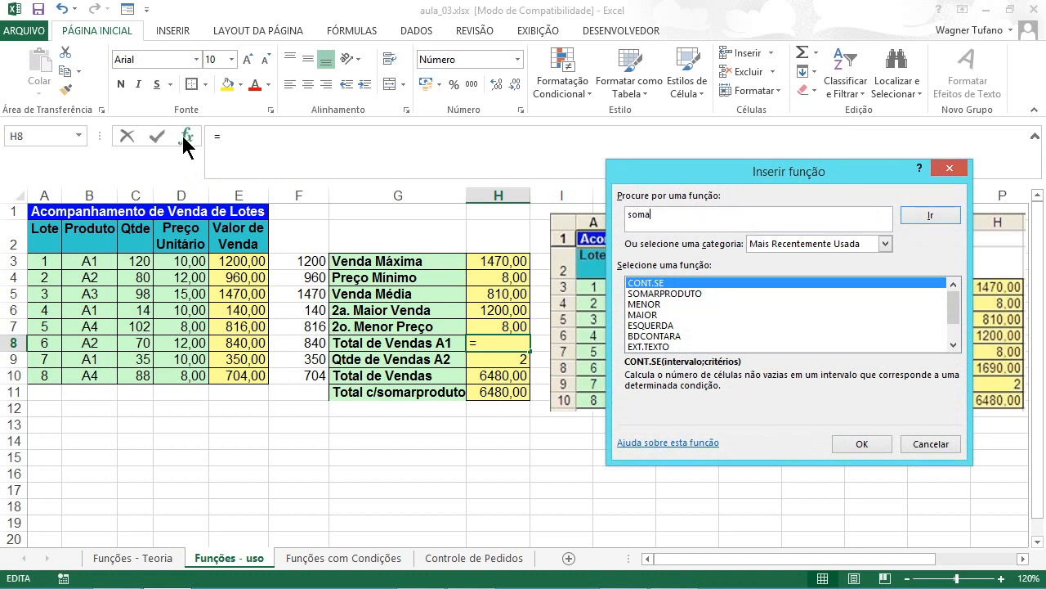
text(r)
key(Return)
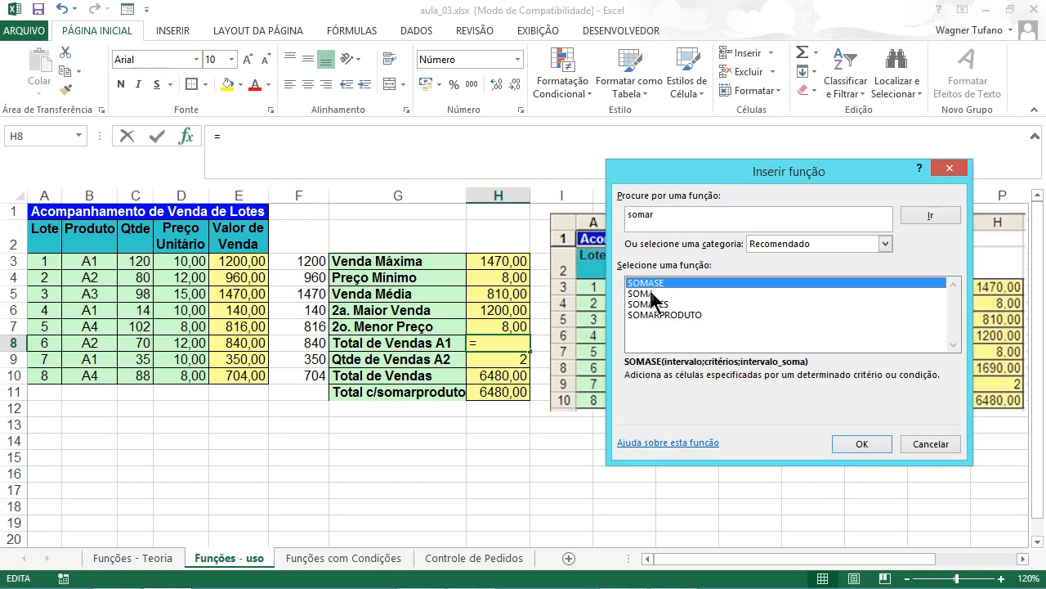
click(861, 444)
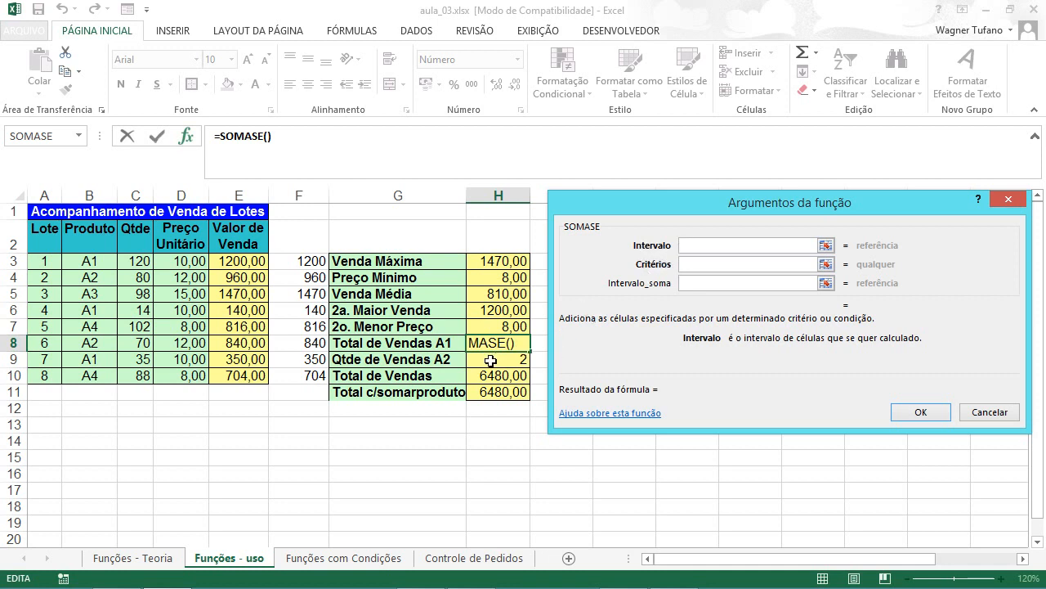
Complete SOMASE in H8 with B3:B10 as Intervalo, "a1" in quotation marks as Critérios, and E3:E10 as Intervalo_soma
drag(90, 261, 92, 378)
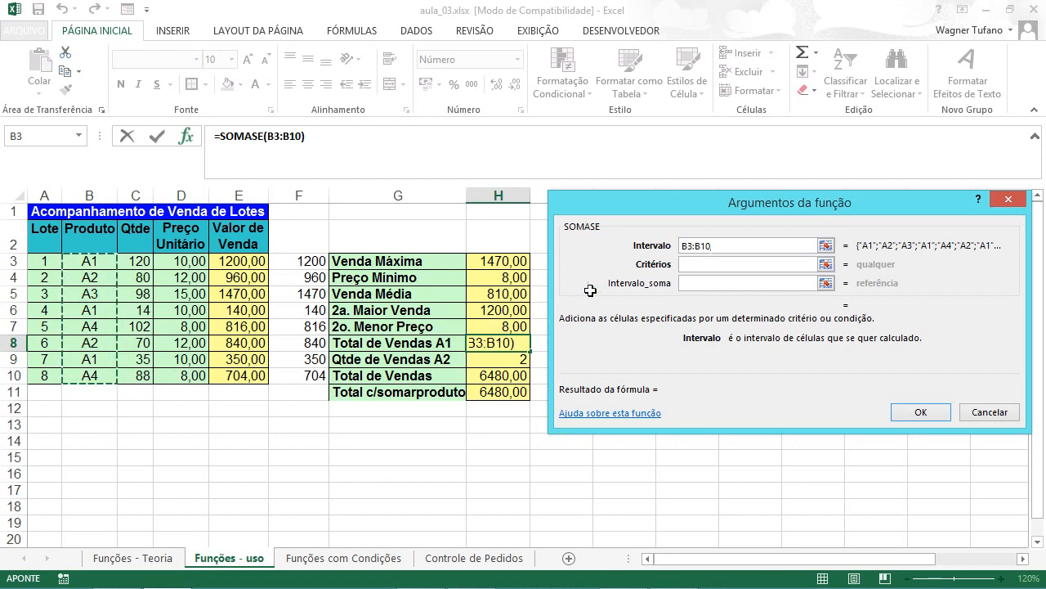
click(698, 264)
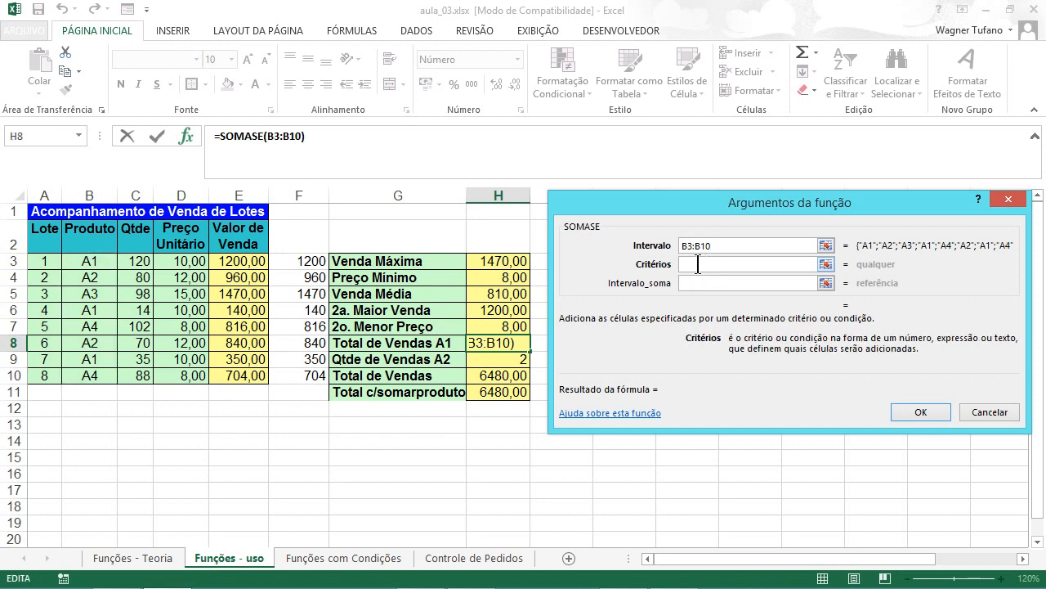
text(")
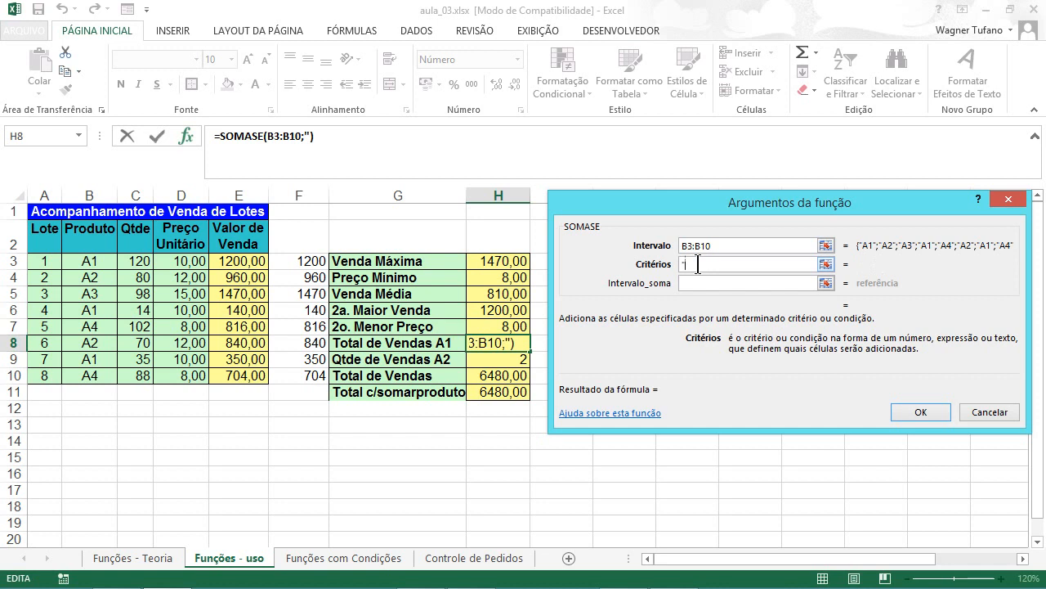
text(a1")
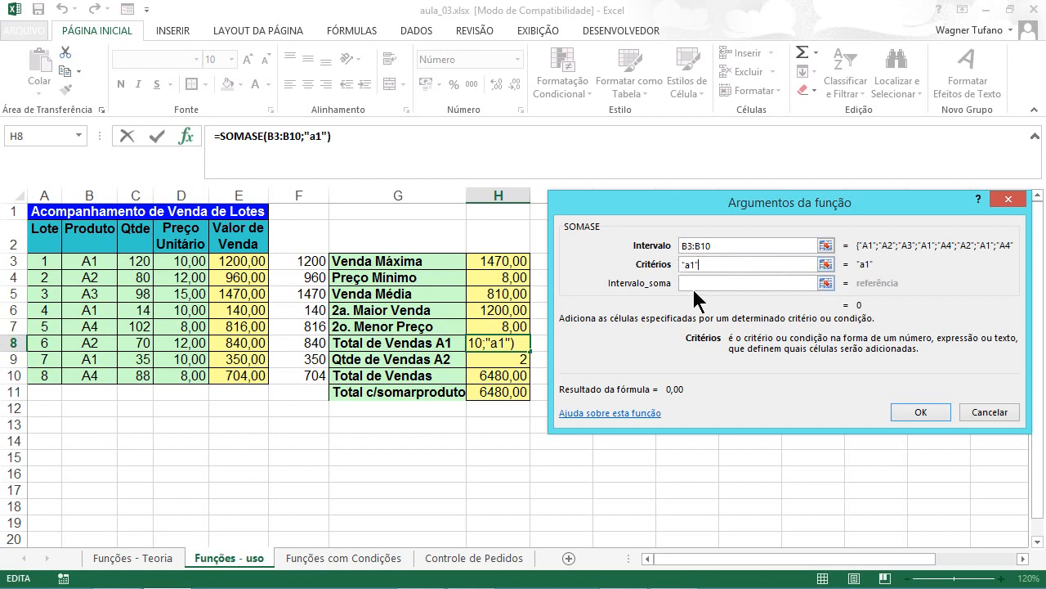
click(694, 282)
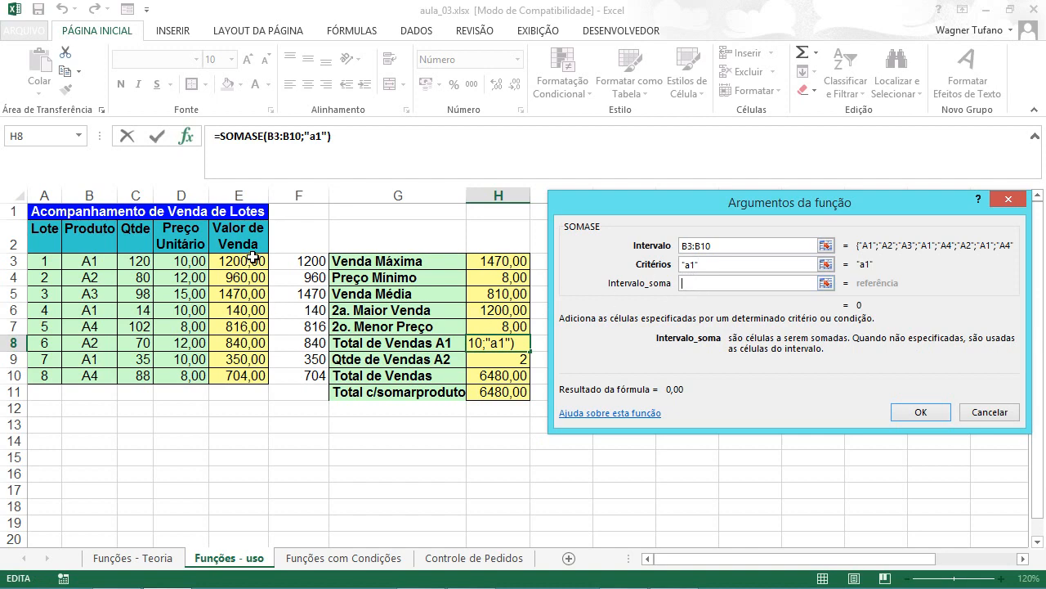
drag(254, 261, 255, 374)
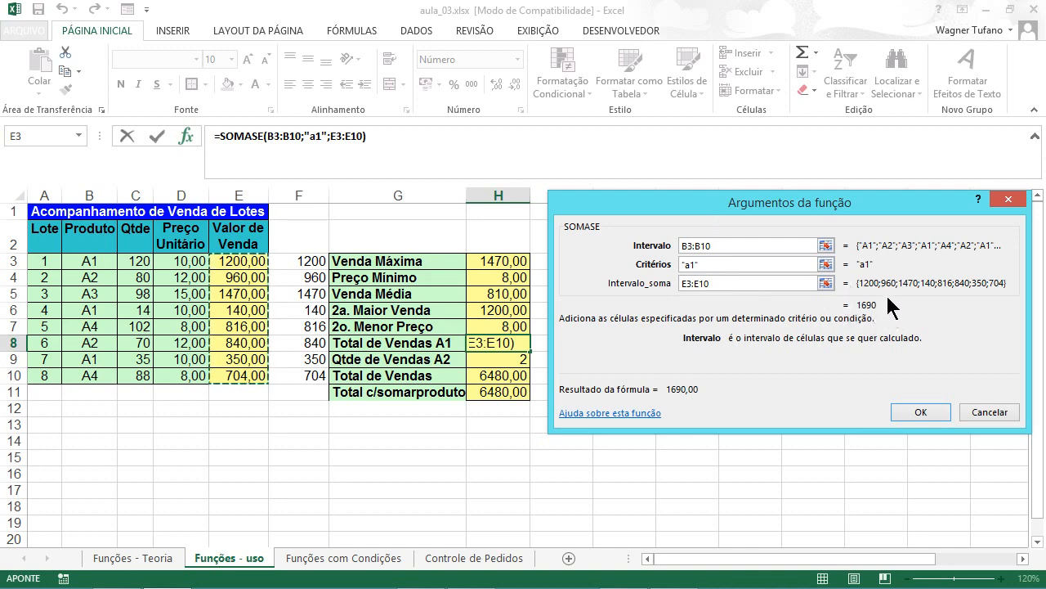
click(922, 411)
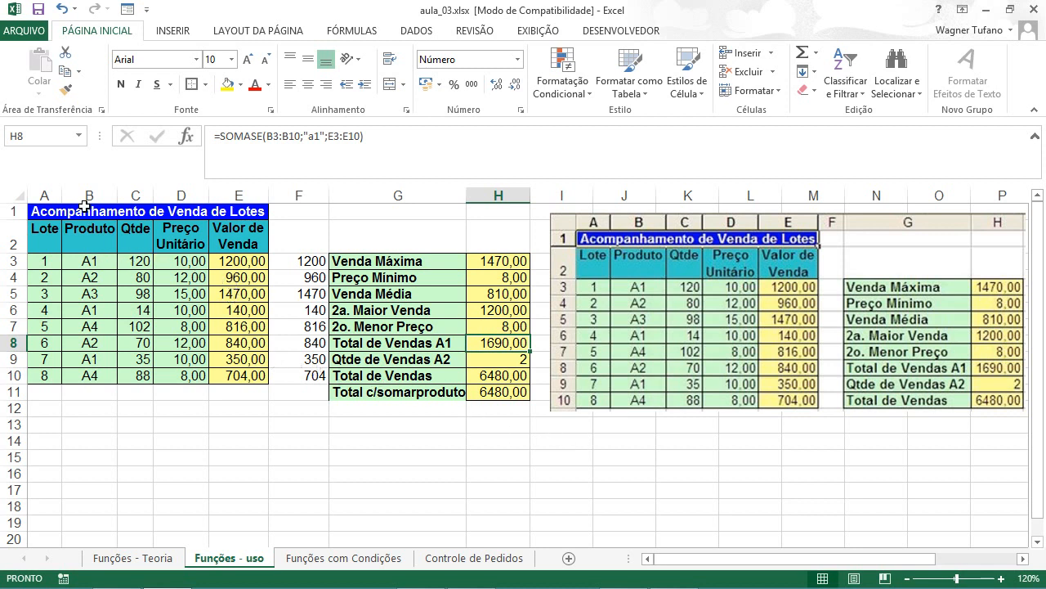
Test the conditional formulas by changing lot 1's product in B3 to A2, and undo the change
click(78, 259)
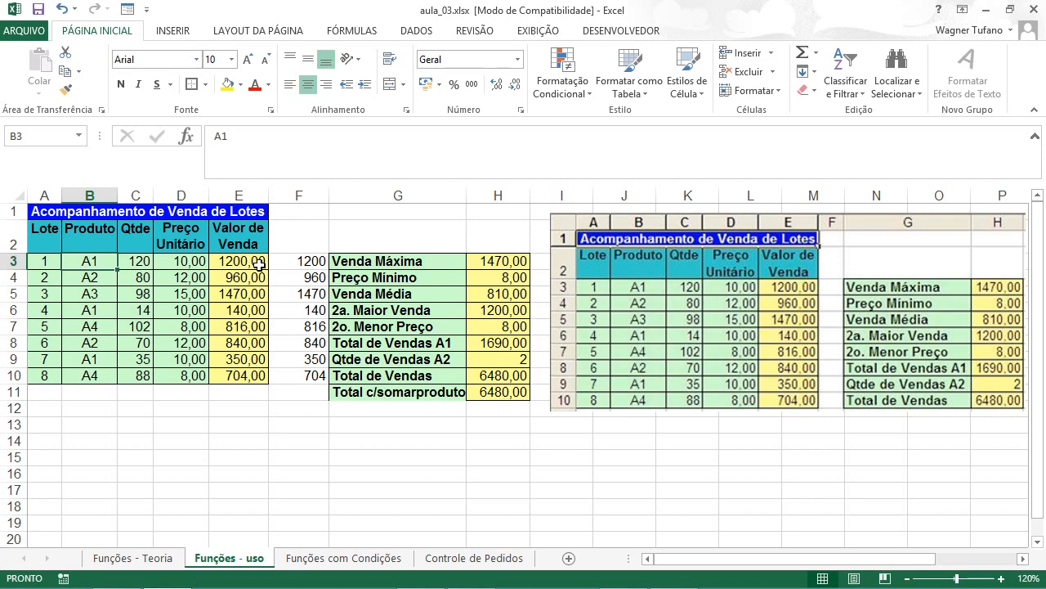
text(A@)
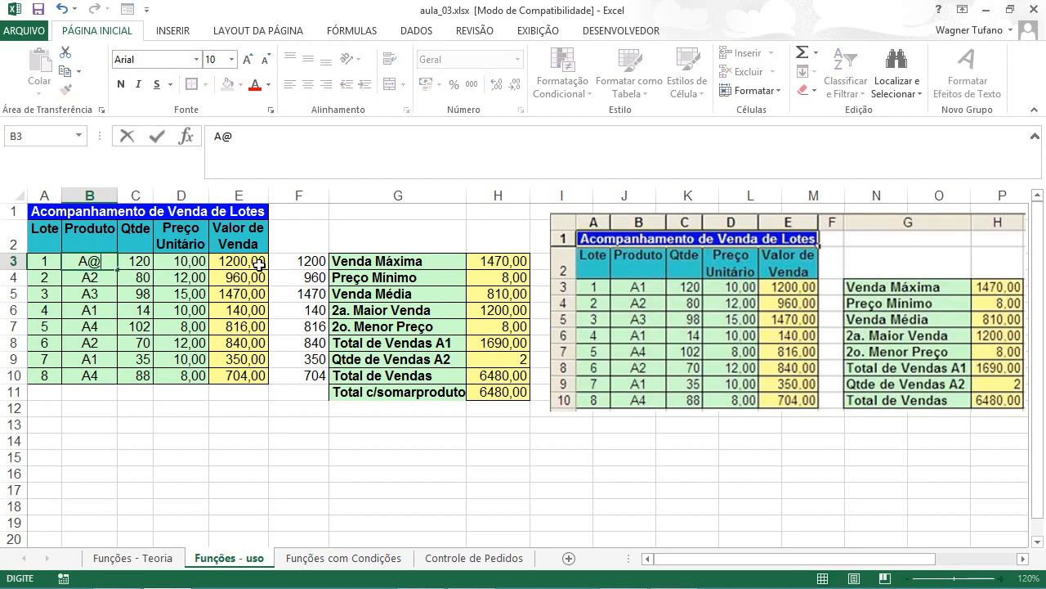
key(BackSpace)
text(2)
key(Return)
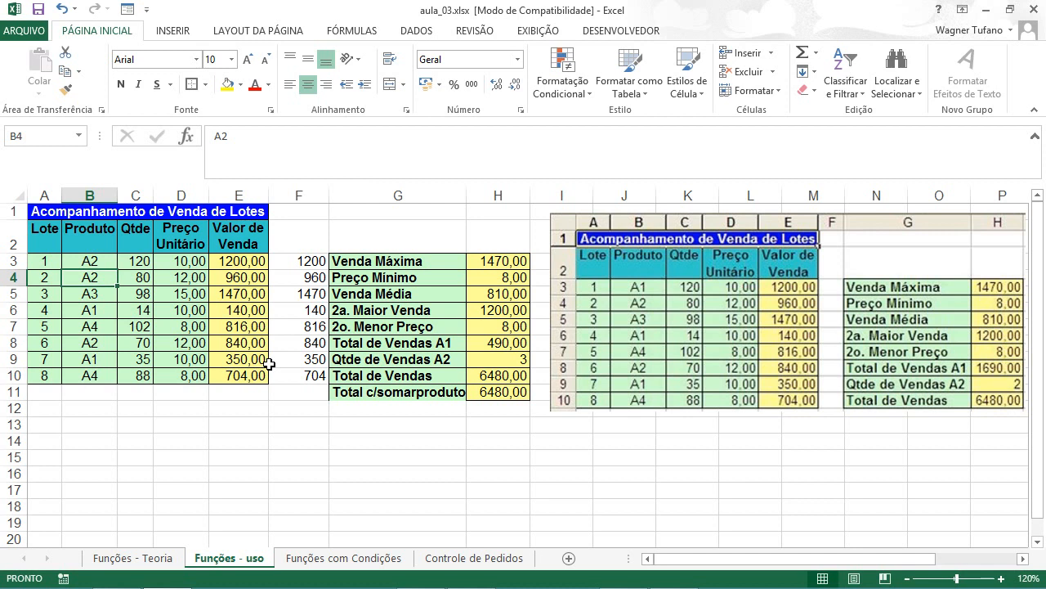
key(ctrl+z)
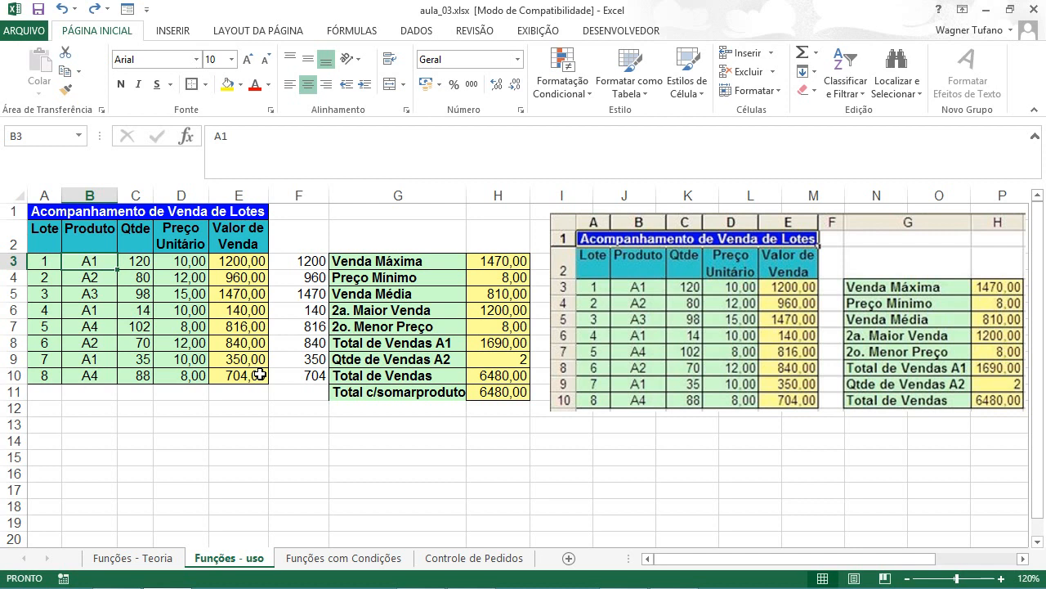
Open the Funções com Condições worksheet
click(317, 561)
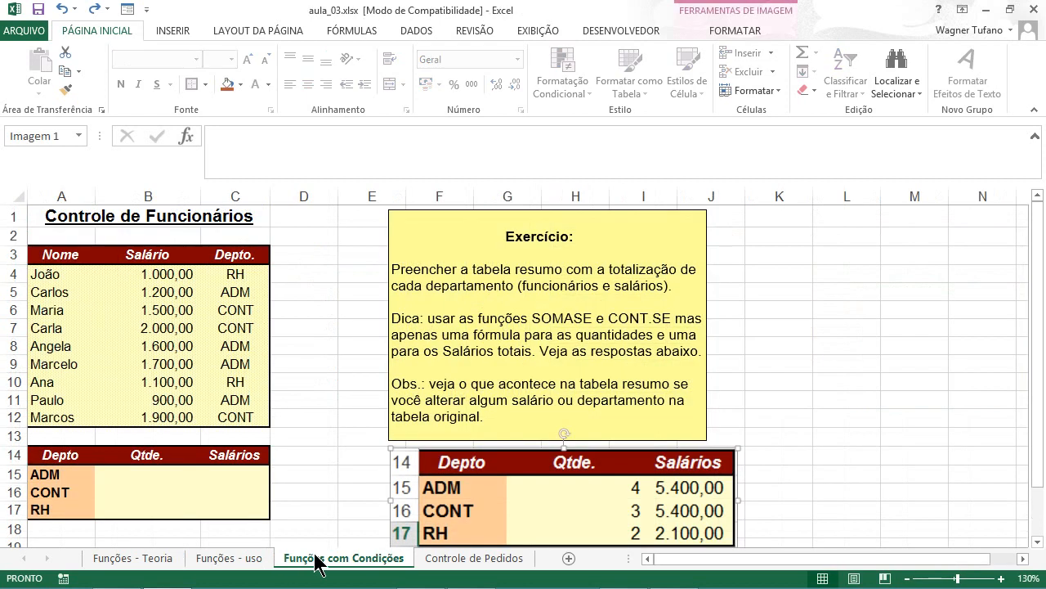